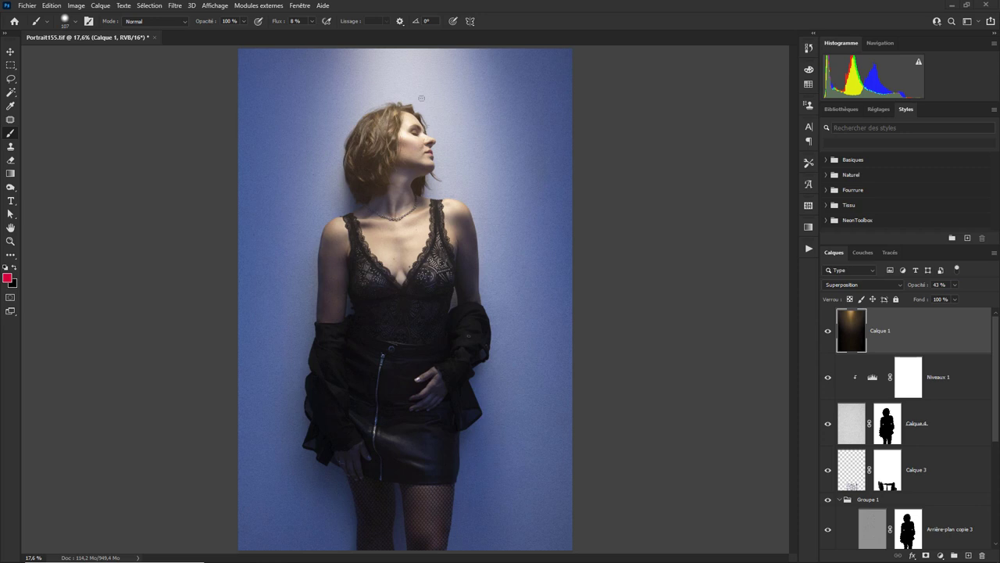
Open the TK8 Combo and TK8 Cx plug-in panels
left_click(267, 6)
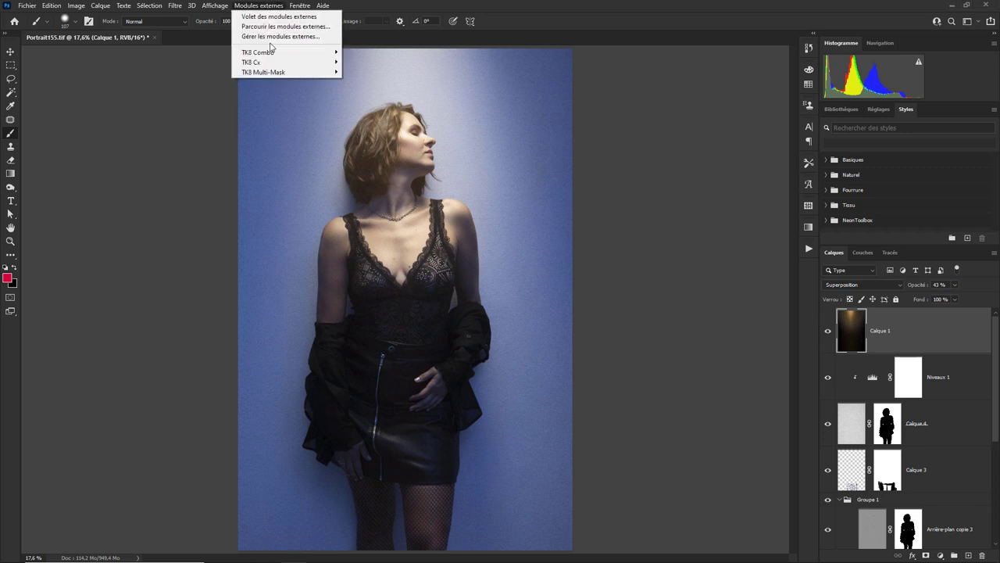
mouse_move(258, 52)
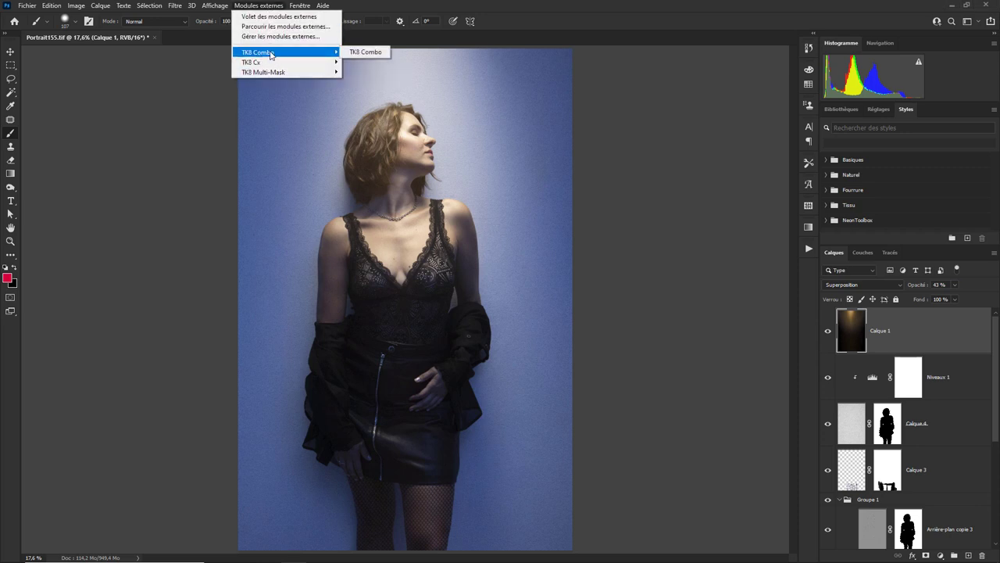
left_click(364, 52)
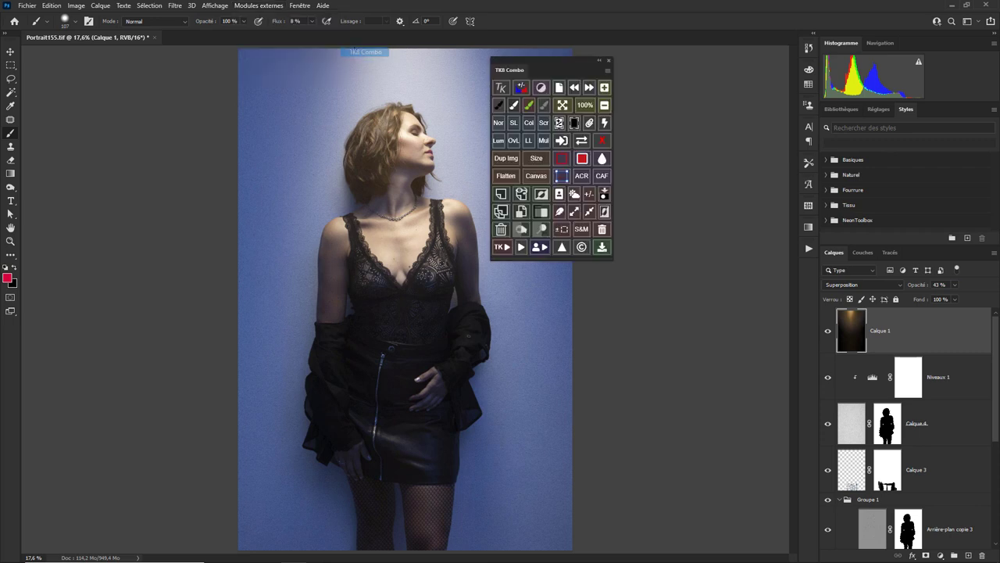
left_click(267, 6)
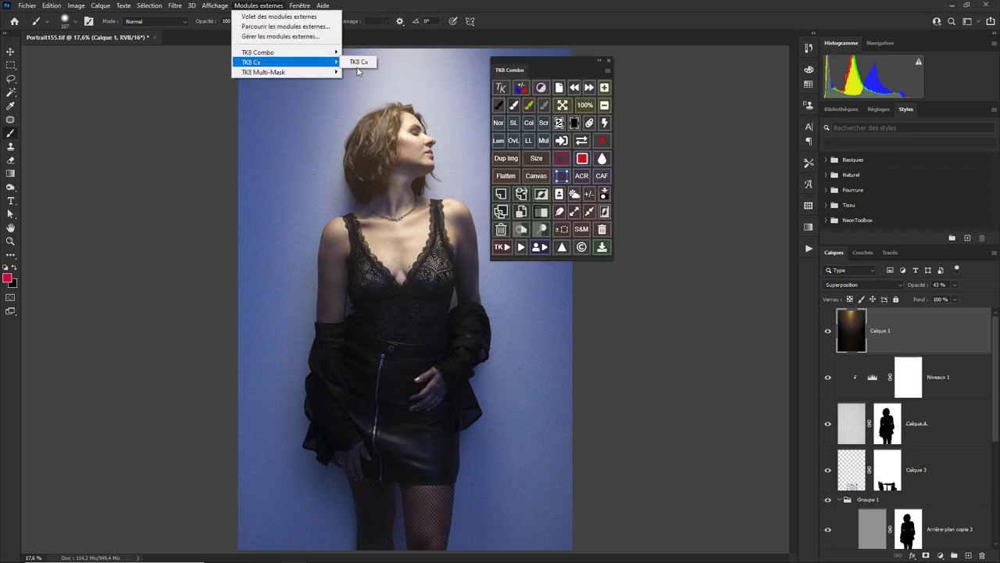
left_click(358, 62)
Open TK8 Multi-Mask, move it left clear of the portrait, and expand TK8 Cx
left_click(254, 6)
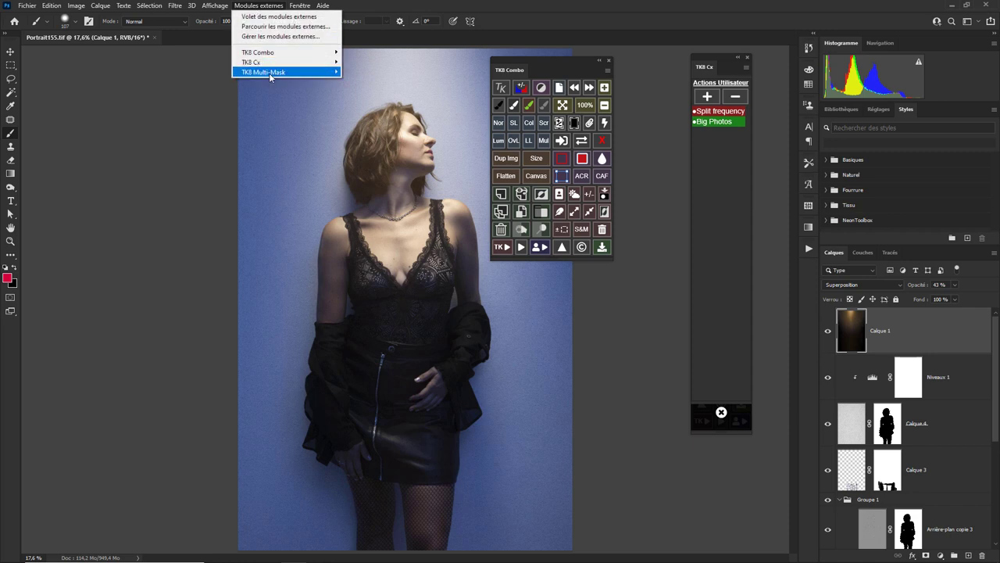
mouse_move(263, 71)
left_click(359, 72)
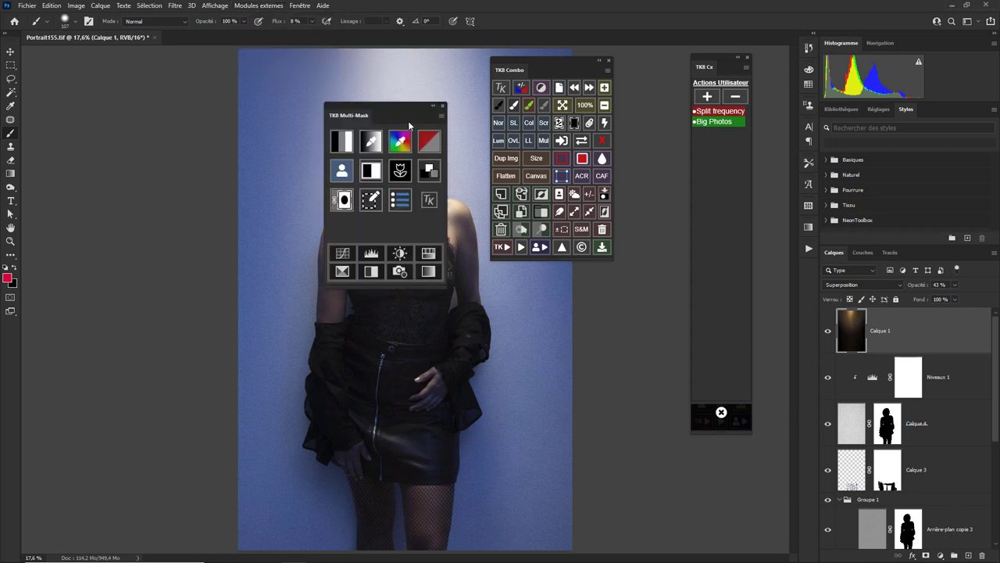
left_click_drag(394, 107, 177, 139)
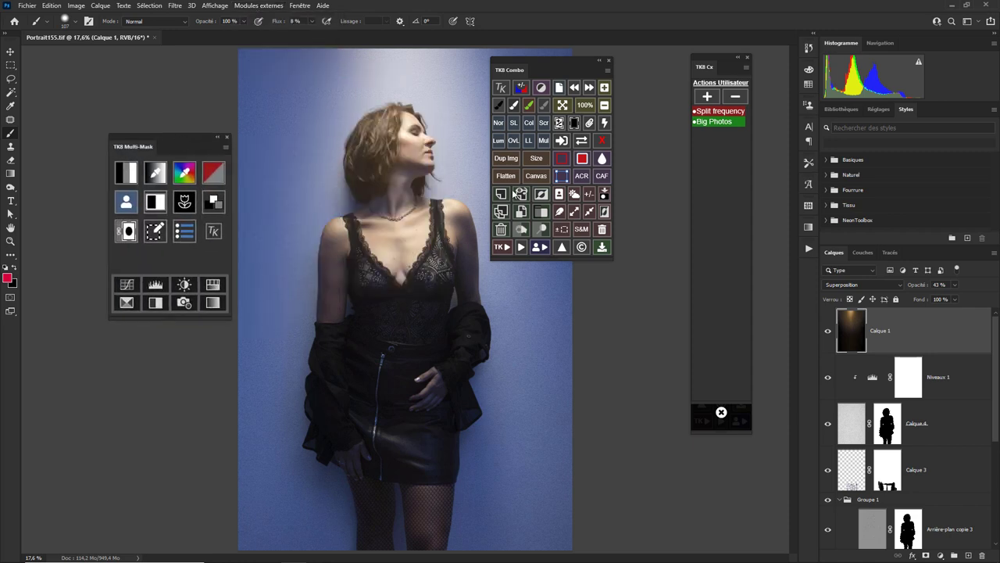
left_click(721, 415)
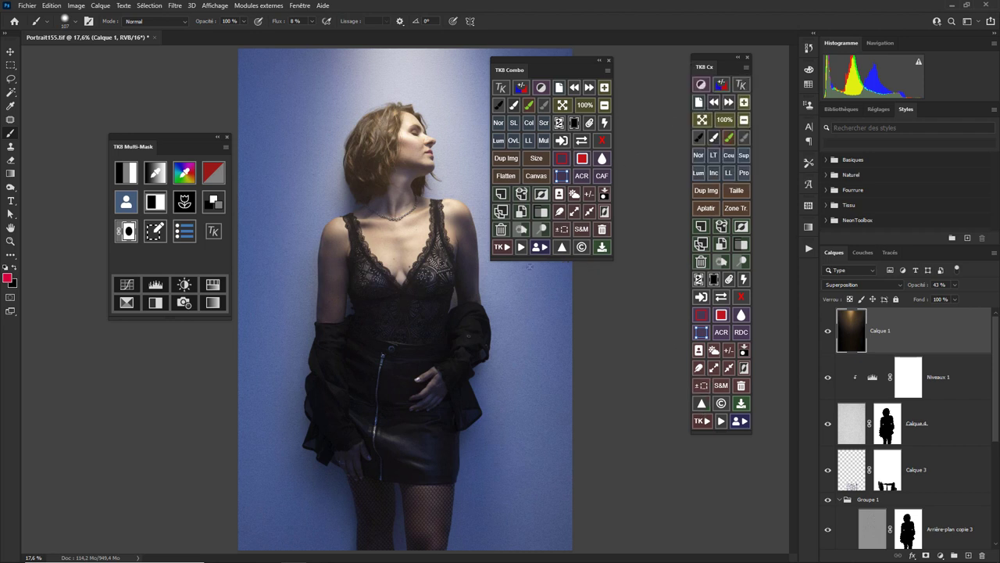
Close TK8 Combo and try TK8 Cx's zoom in, zoom out, 100% and fit-screen buttons
left_click(608, 60)
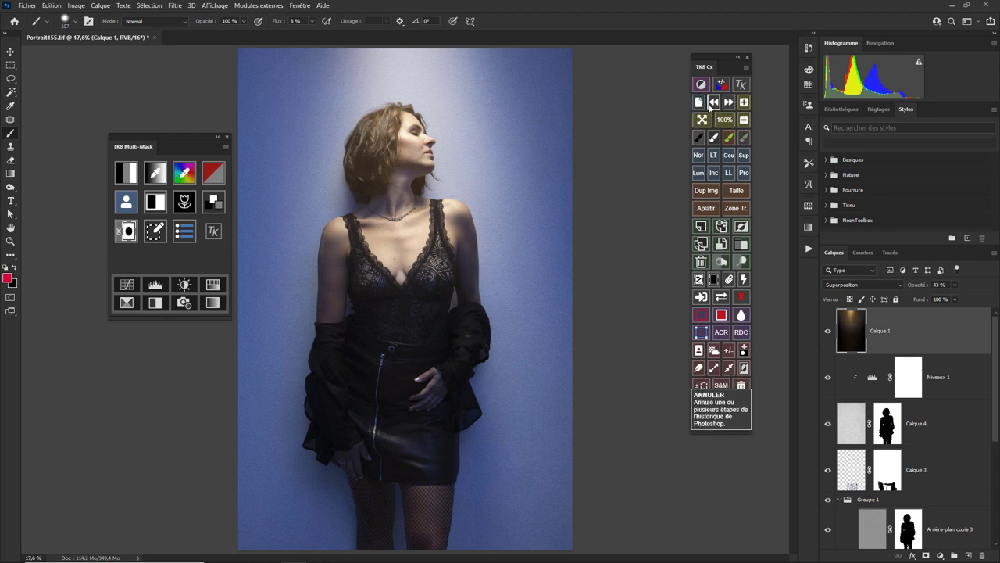
left_click(744, 102)
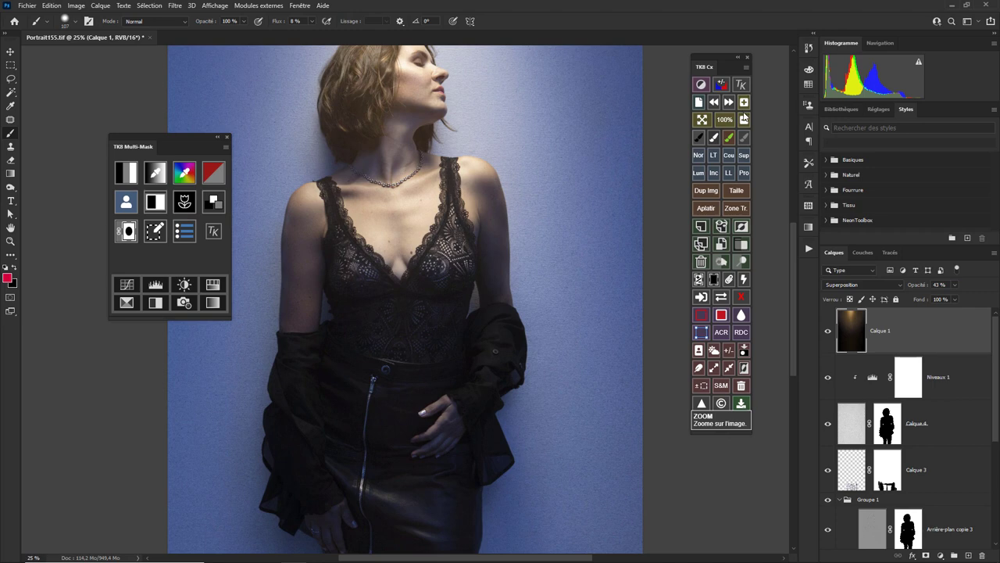
left_click(744, 119)
left_click(725, 121)
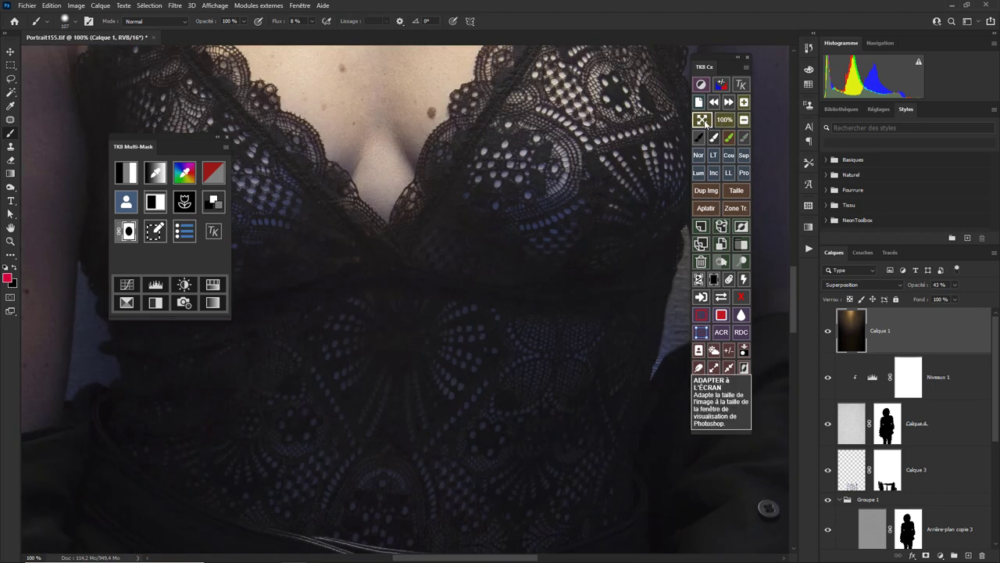
left_click(703, 121)
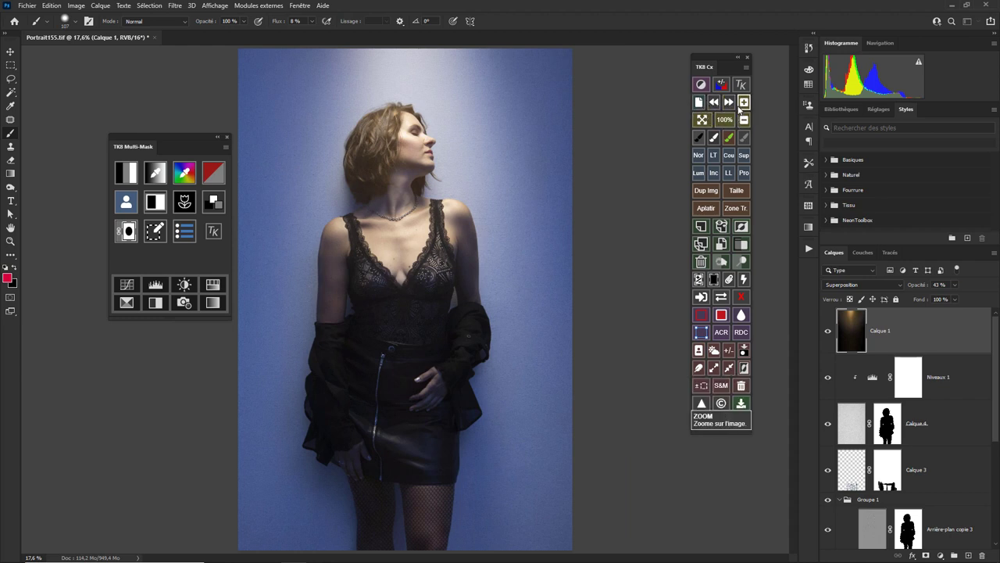
left_click(216, 6)
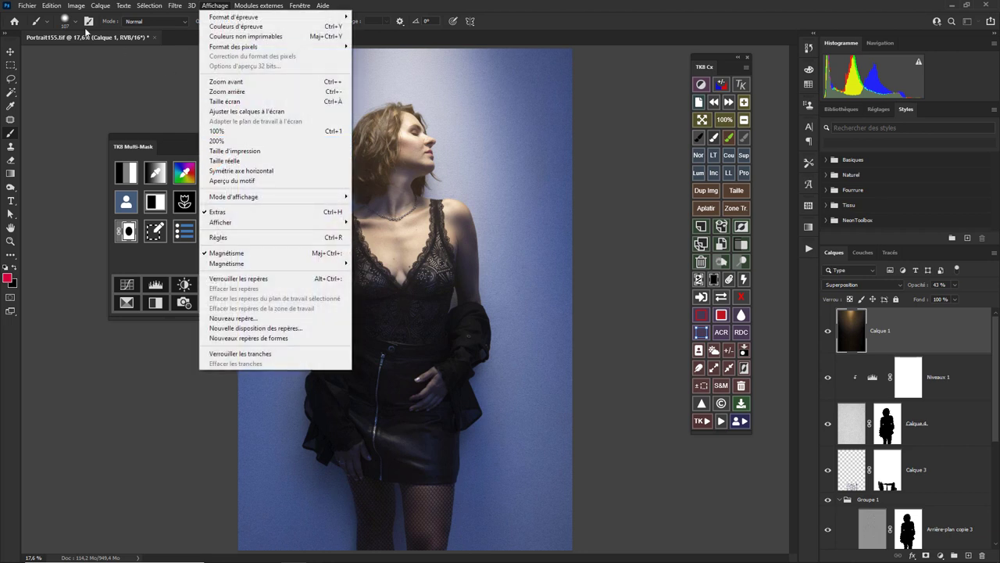
left_click(52, 6)
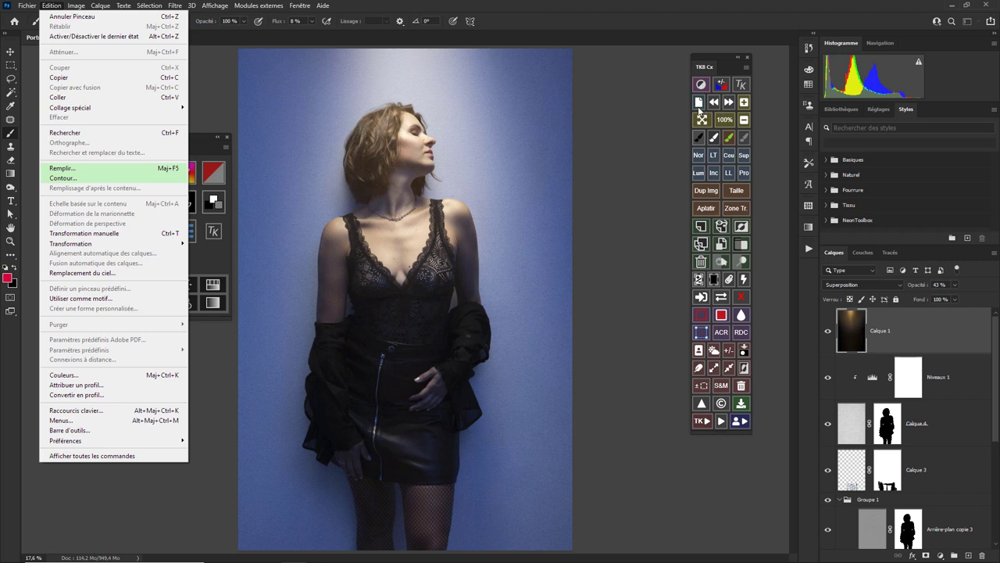
left_click(645, 145)
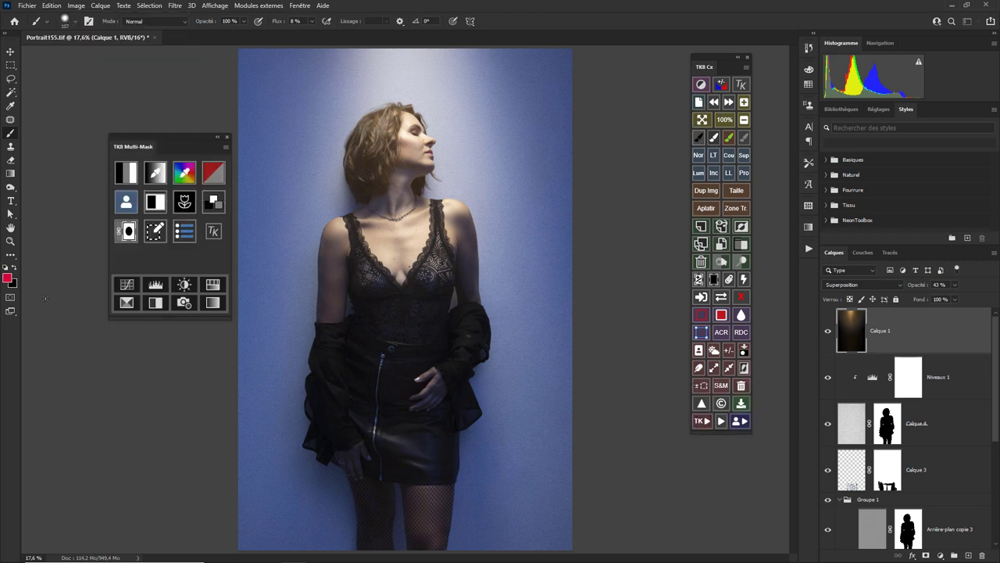
Reset colours to default, then set the foreground colour to blue #403ac5
left_click(700, 138)
left_click(714, 139)
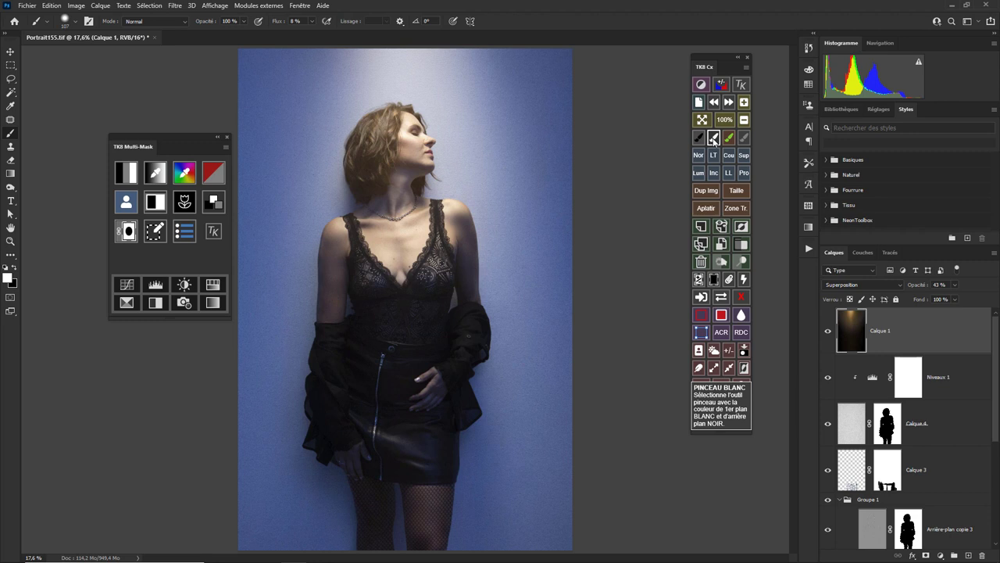
left_click(729, 138)
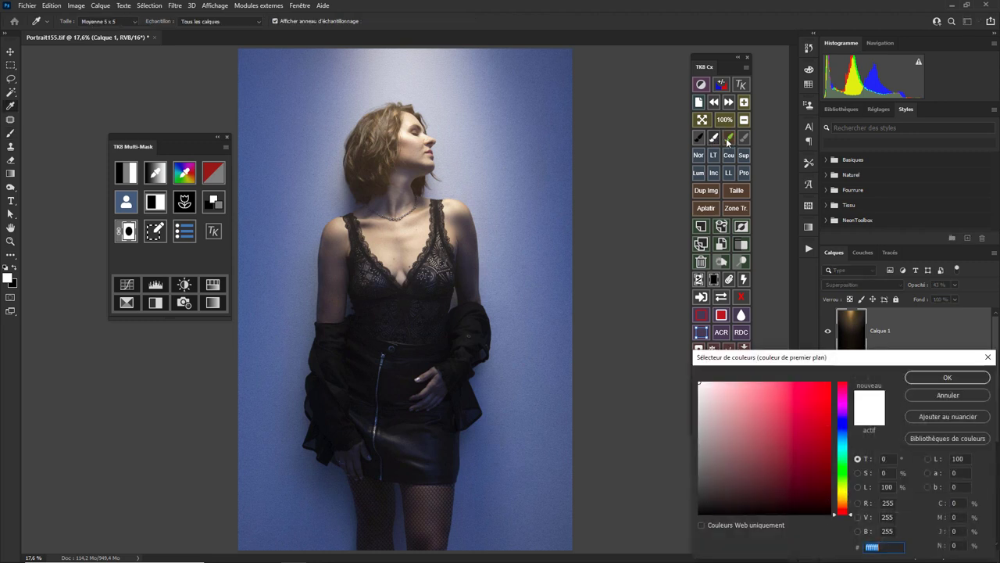
left_click_drag(842, 461, 842, 425)
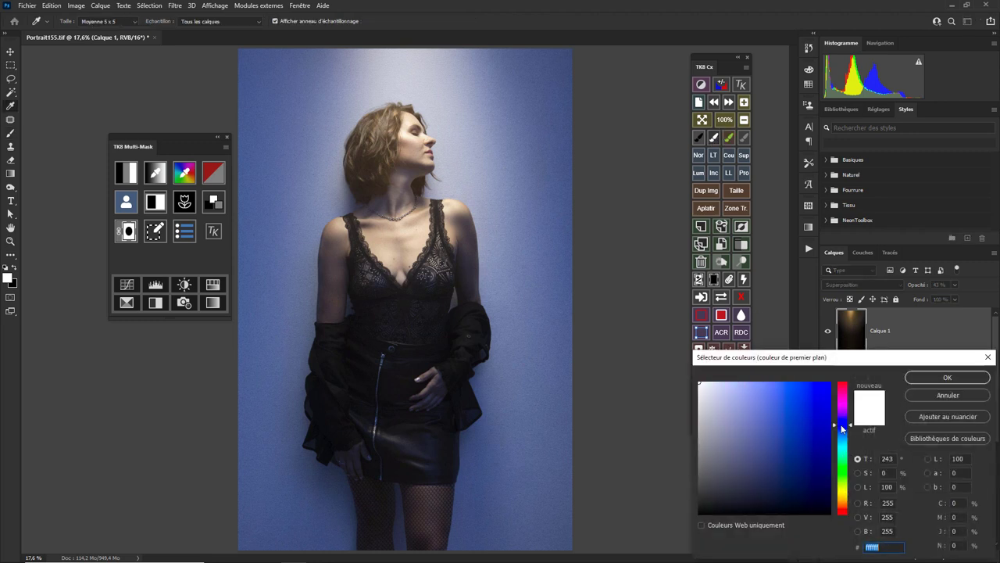
left_click(792, 412)
left_click(948, 378)
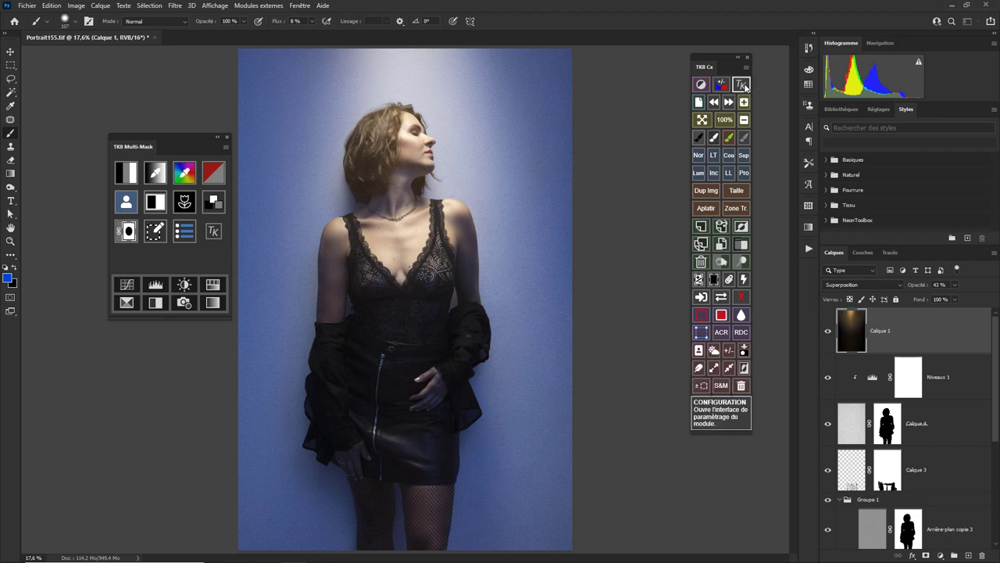
left_click(742, 85)
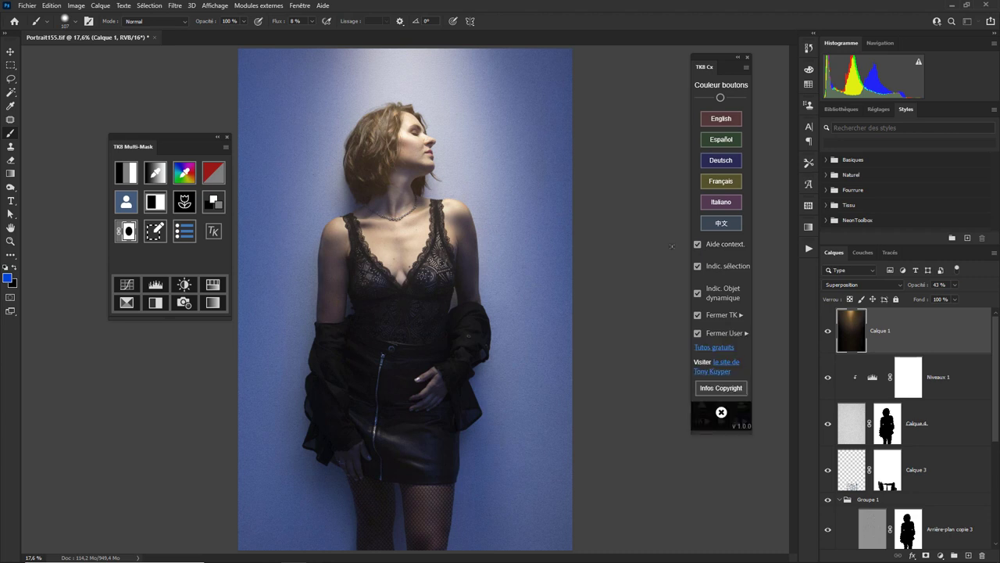
left_click(721, 412)
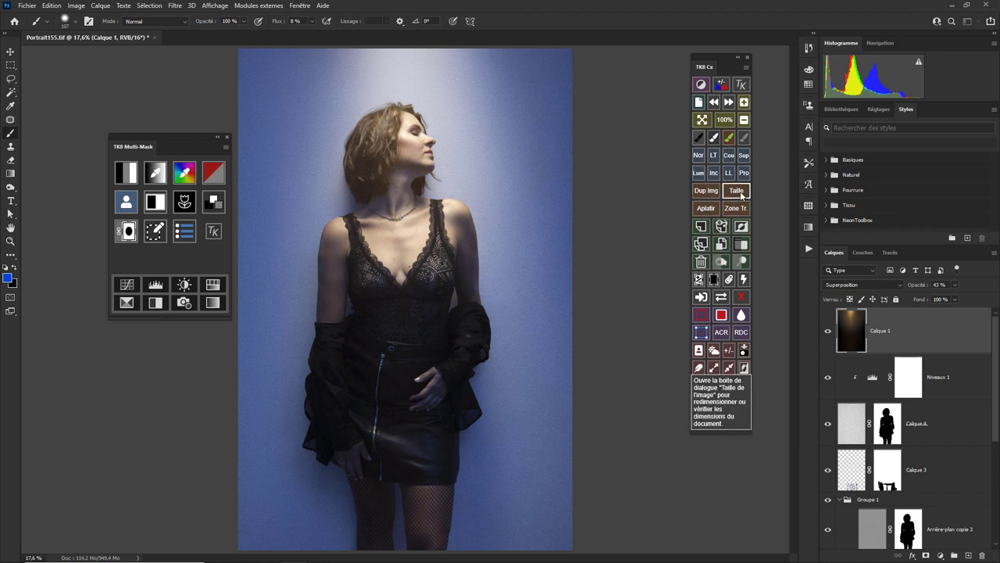
left_click(736, 192)
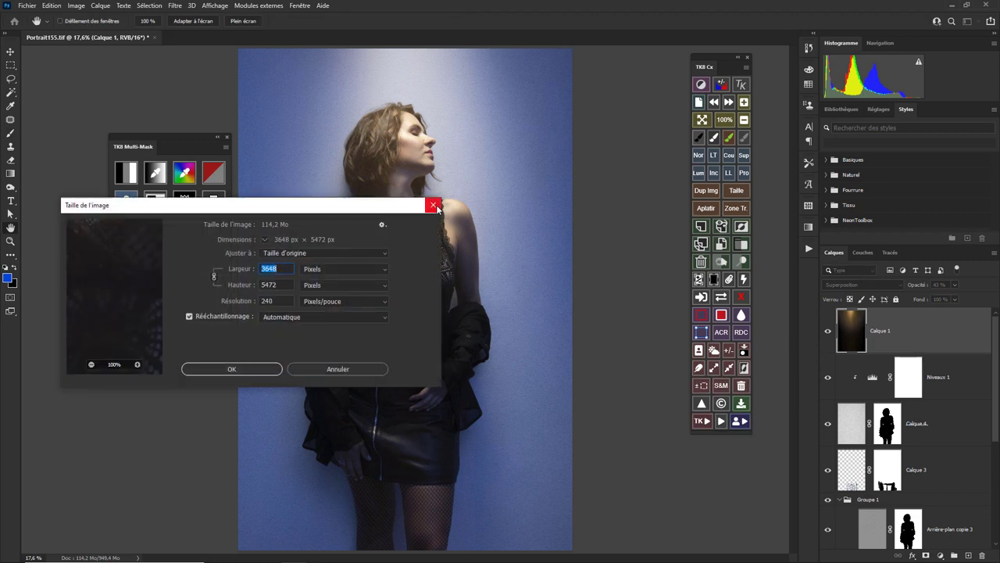
left_click(432, 205)
left_click(735, 208)
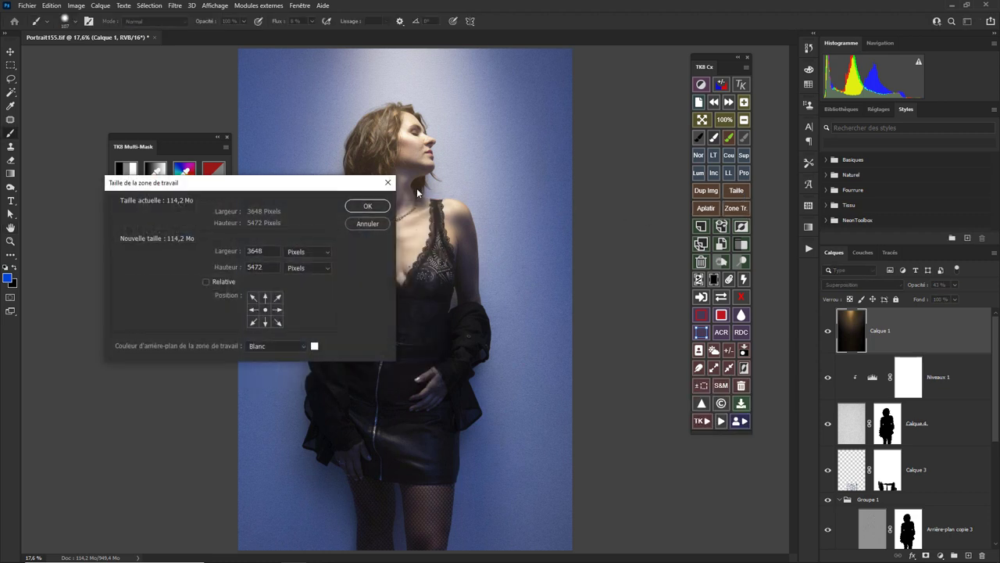
left_click(386, 182)
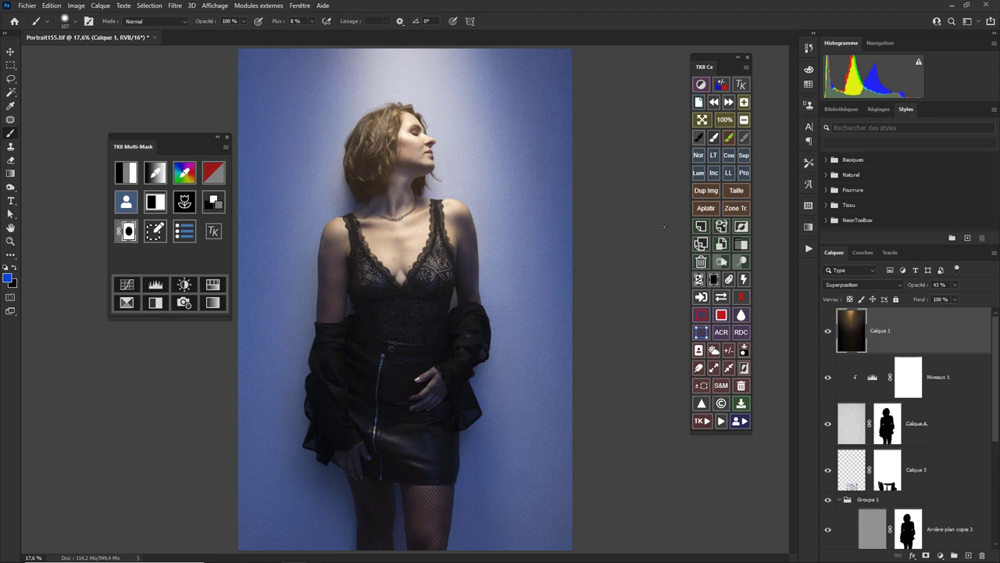
right_click(699, 159)
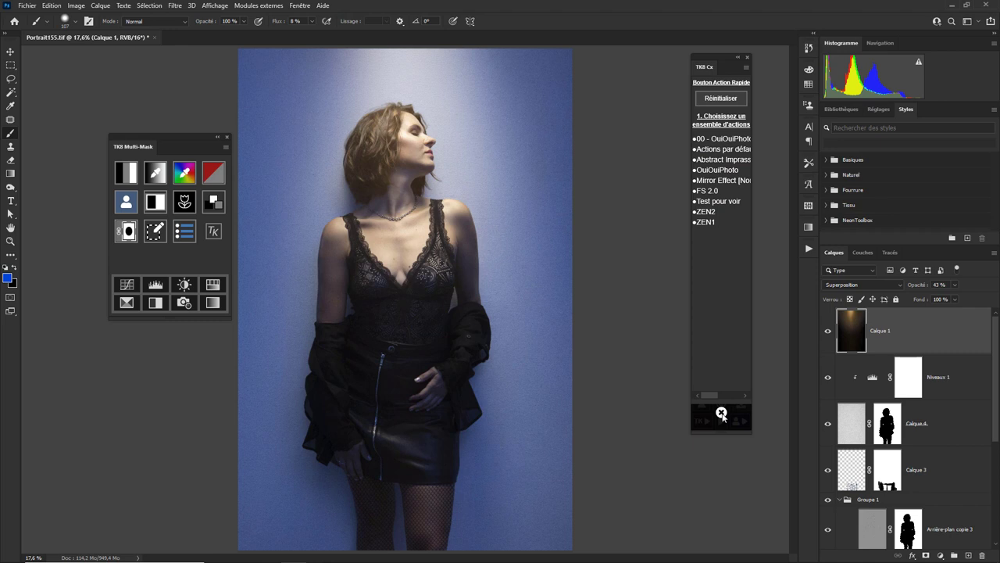
left_click(721, 414)
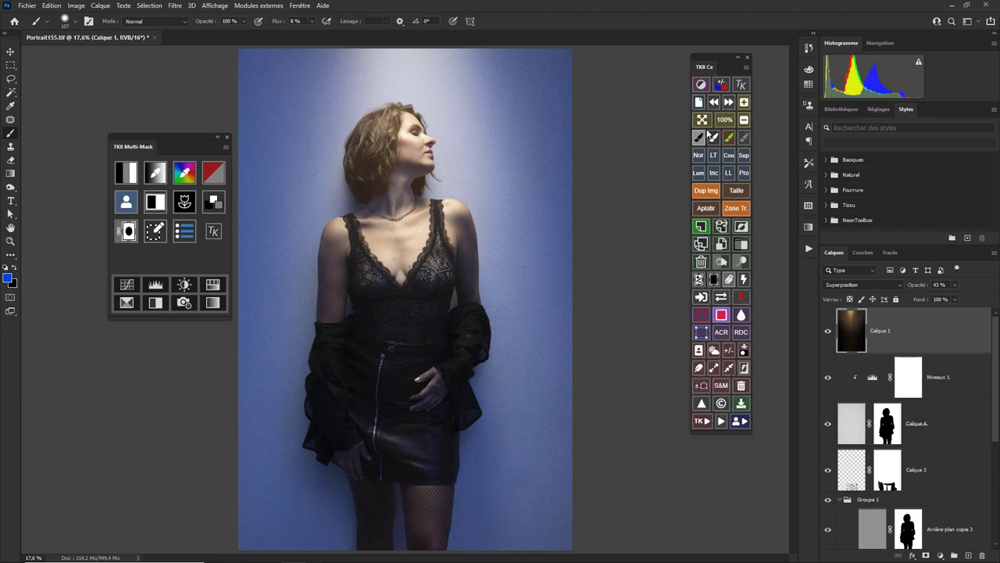
Duplicate the portrait with TK8 Cx's Dup Img button, creating Portrait155 copie
left_click(703, 196)
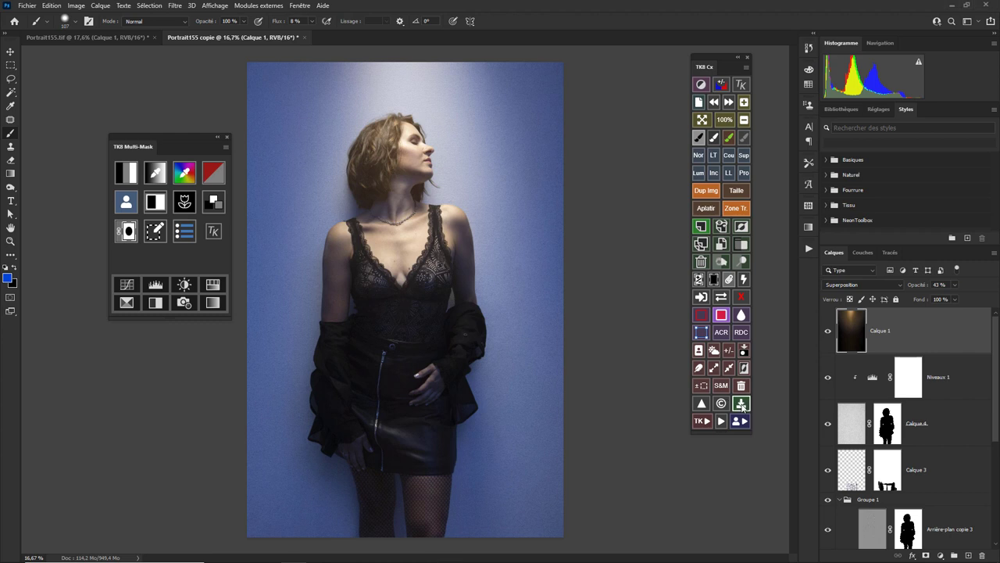
left_click(742, 405)
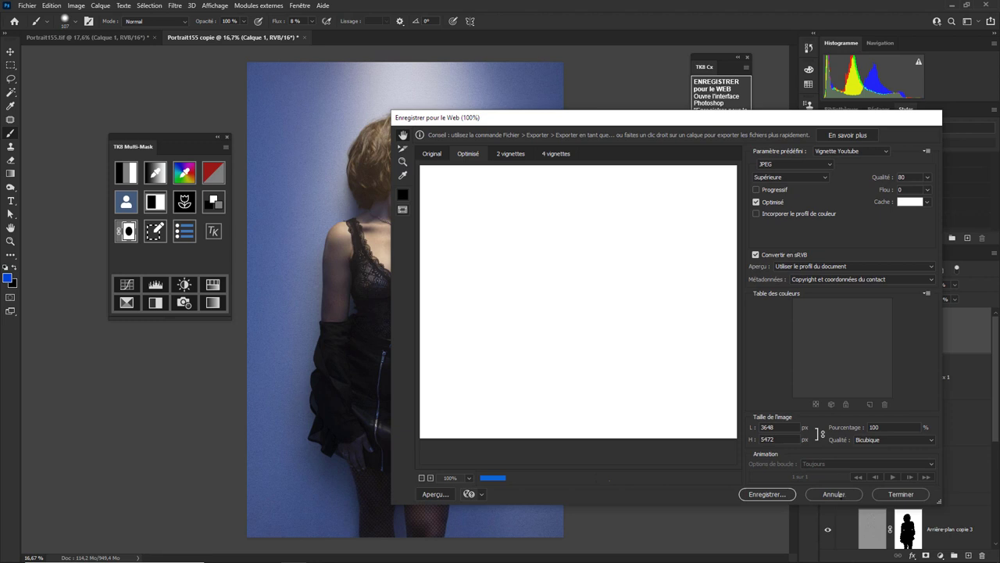
left_click(834, 494)
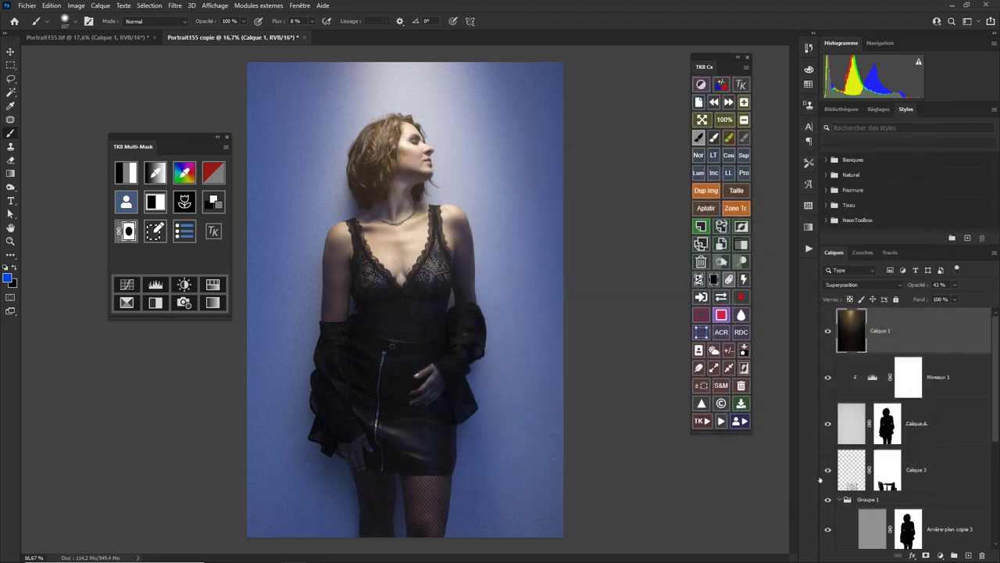
left_click(704, 422)
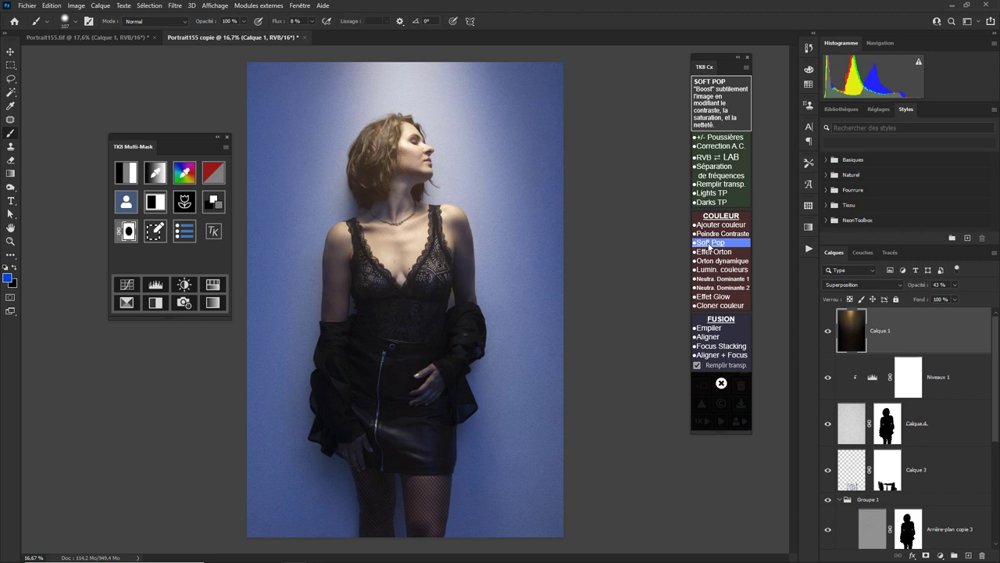
Run TK8 Cx's Soft Pop action, then return from the Actions list to the tool grid
left_click(708, 243)
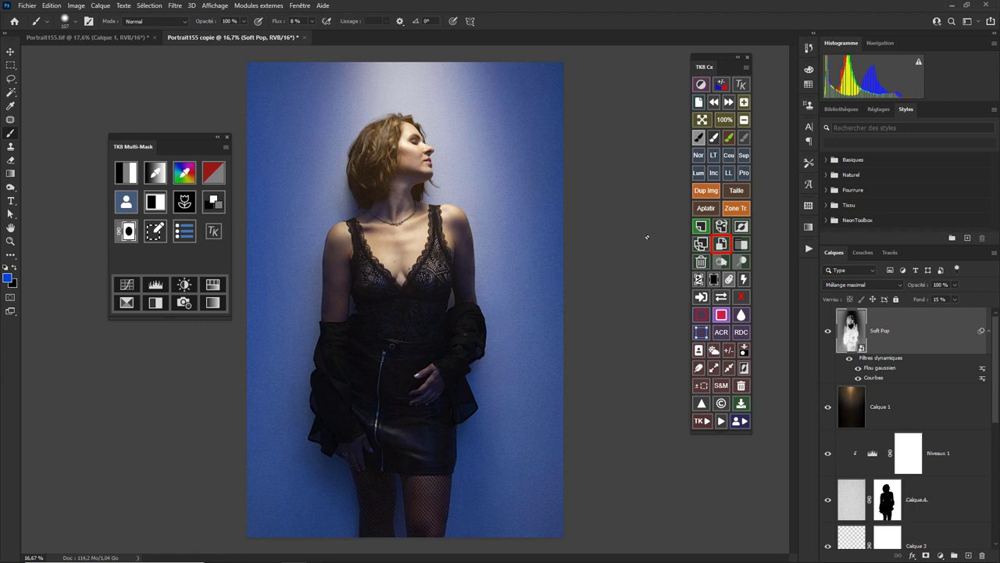
left_click(701, 420)
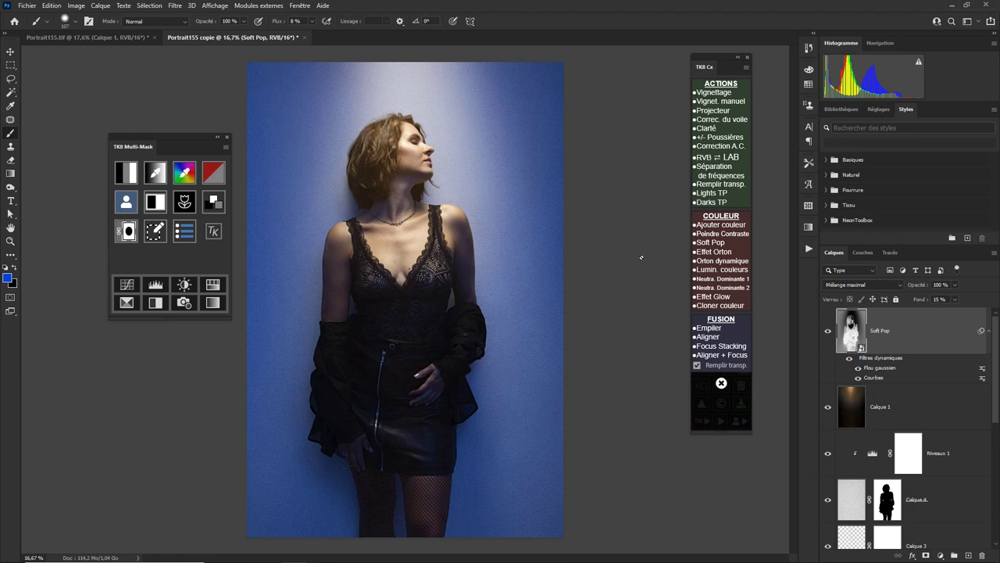
left_click(720, 384)
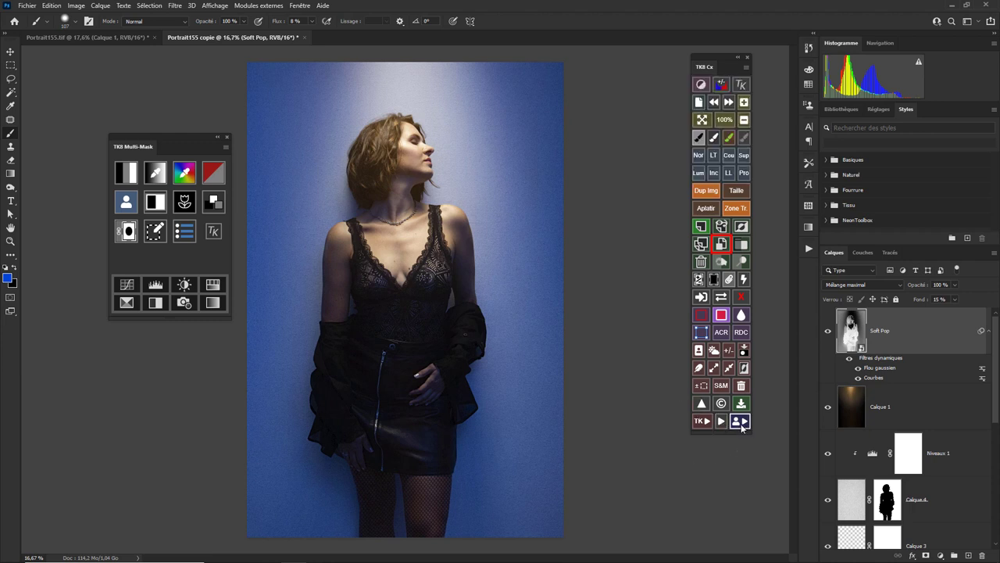
left_click(740, 422)
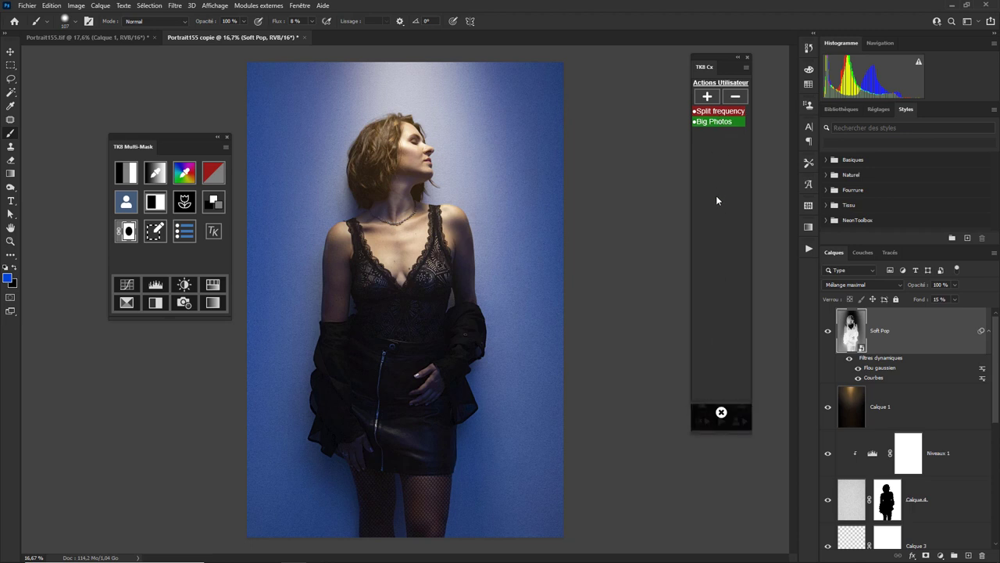
left_click(747, 57)
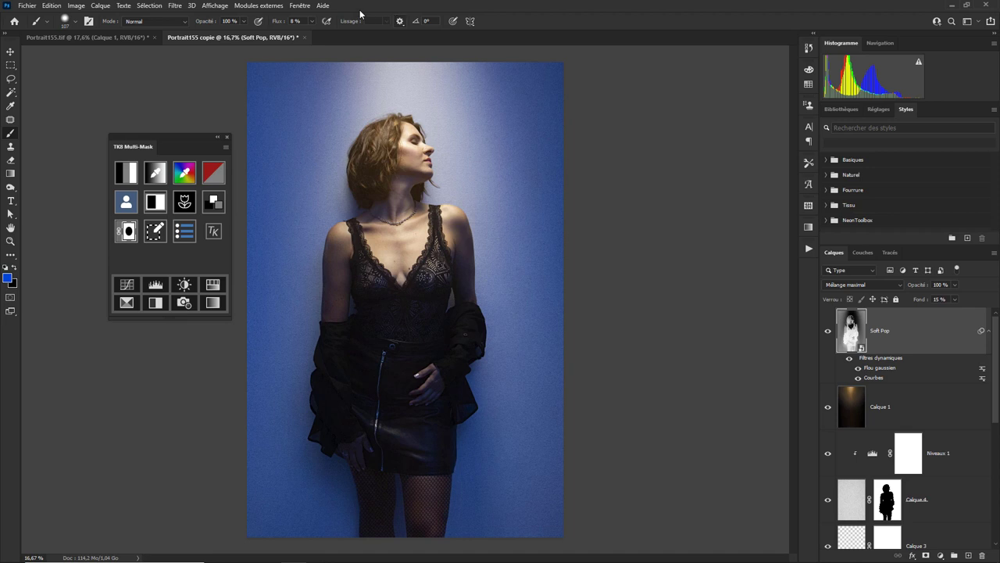
left_click(216, 5)
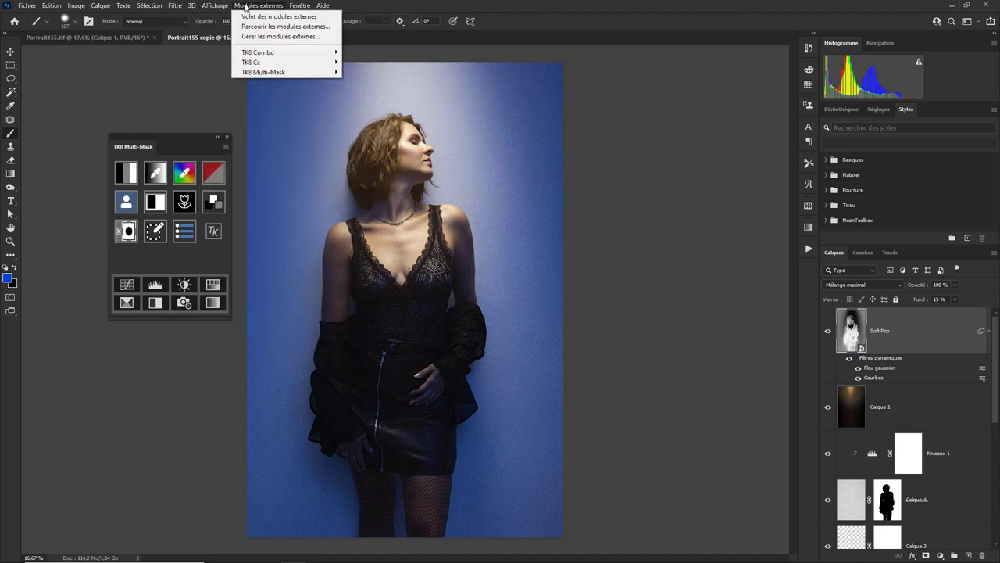
left_click(328, 74)
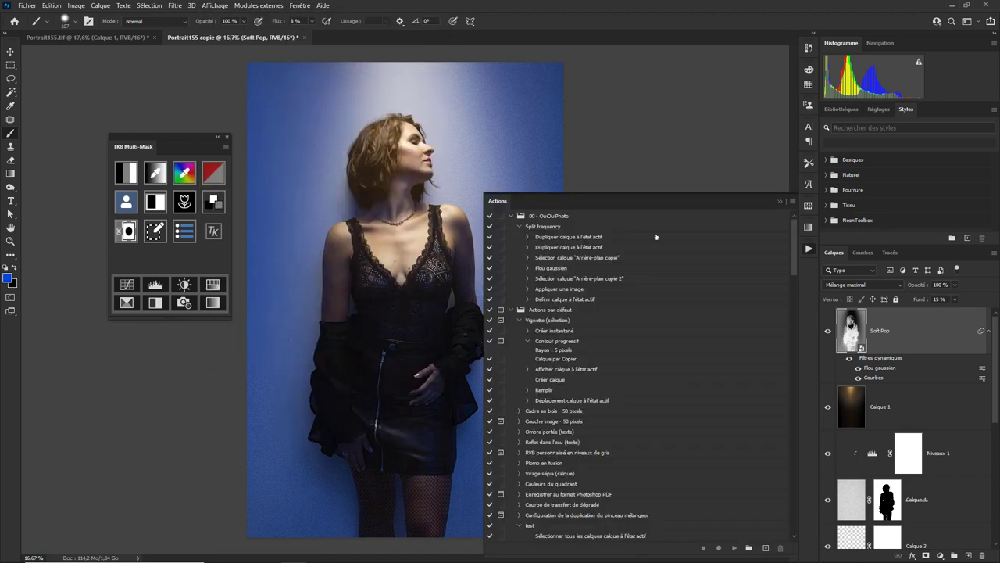
left_click_drag(658, 201, 653, 134)
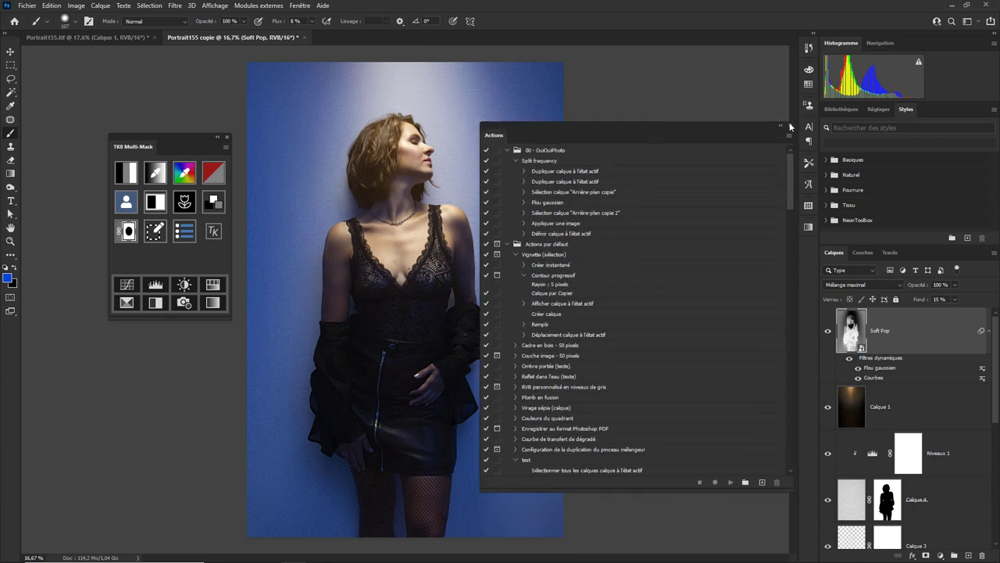
left_click(788, 125)
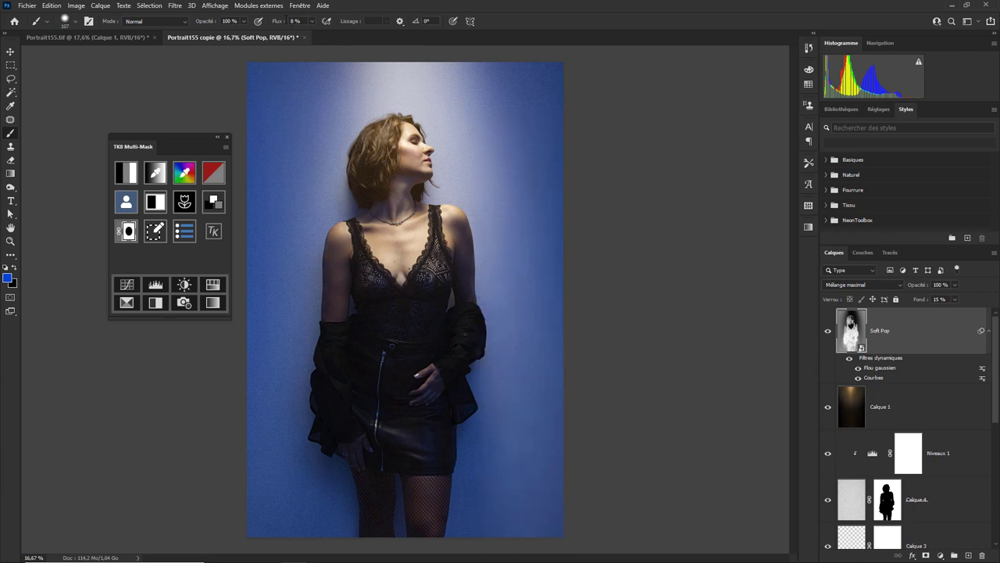
left_click(258, 5)
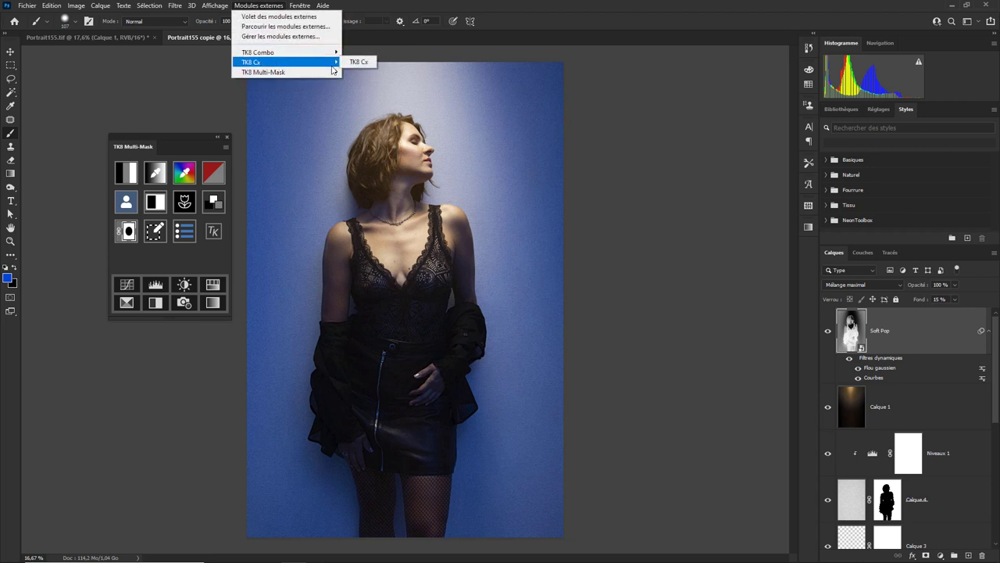
left_click(359, 61)
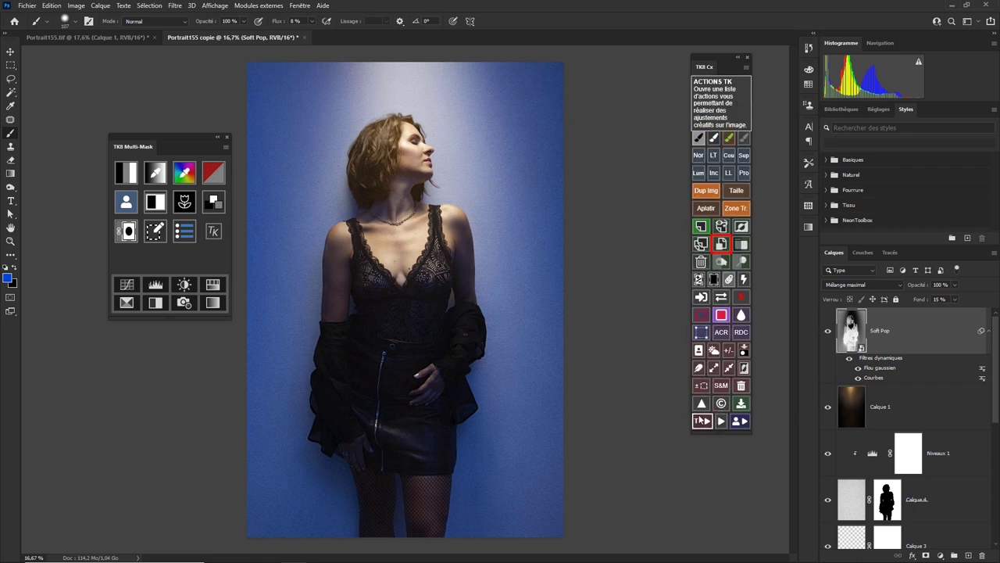
left_click(742, 86)
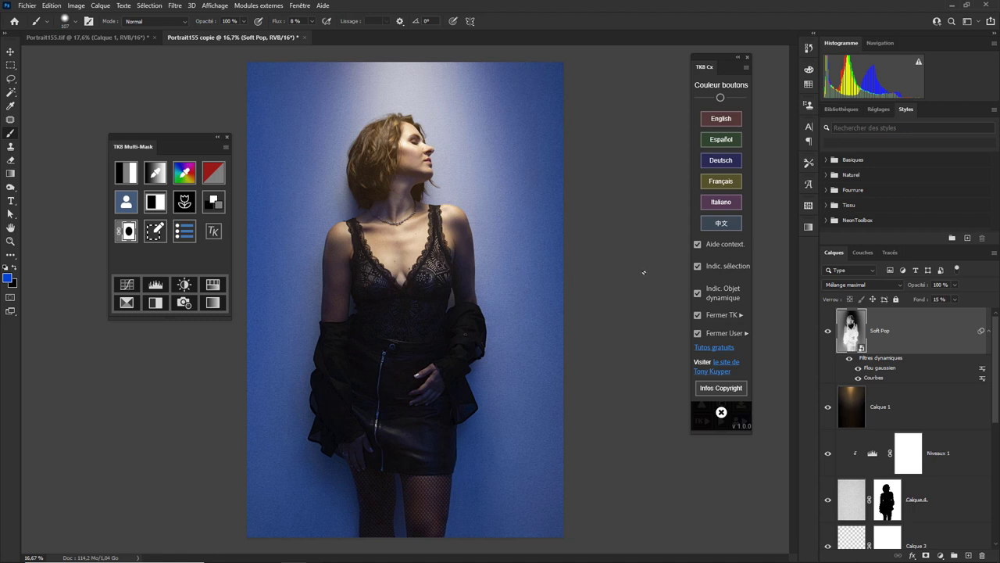
left_click(721, 412)
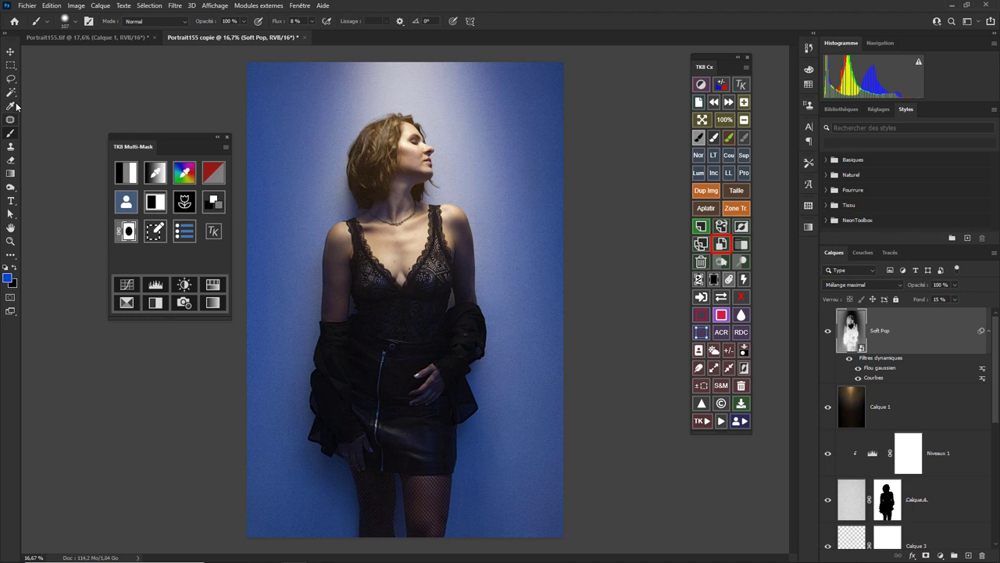
Lasso the model's upper chest and shoulder, then deselect with Ctrl+D
left_click(13, 79)
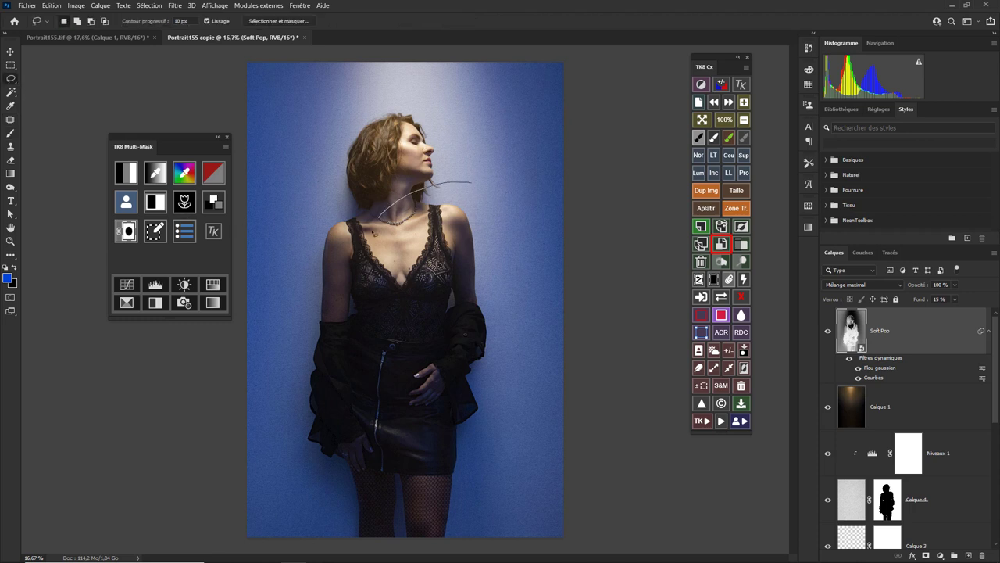
left_click_drag(505, 193, 470, 181)
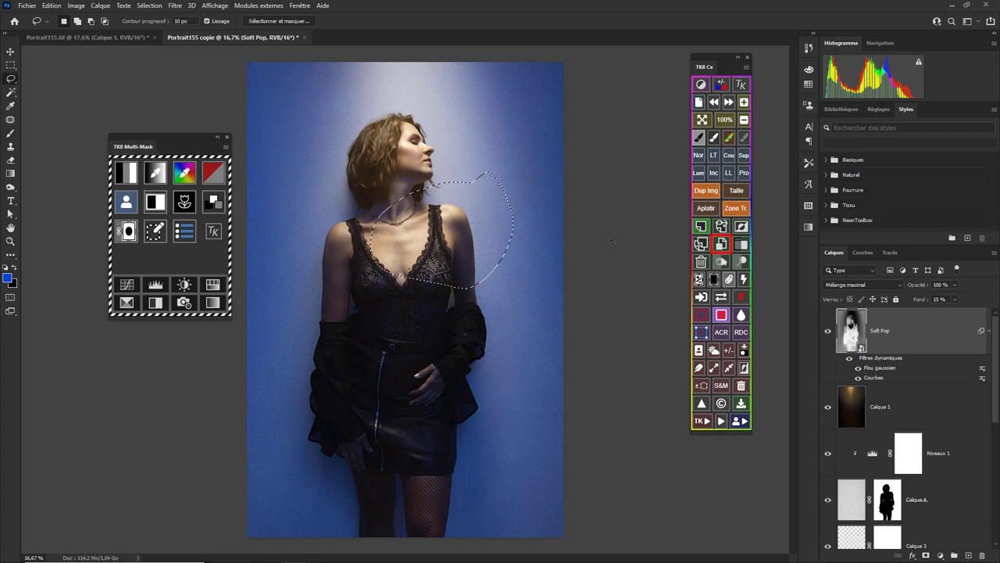
key("ctrl+d")
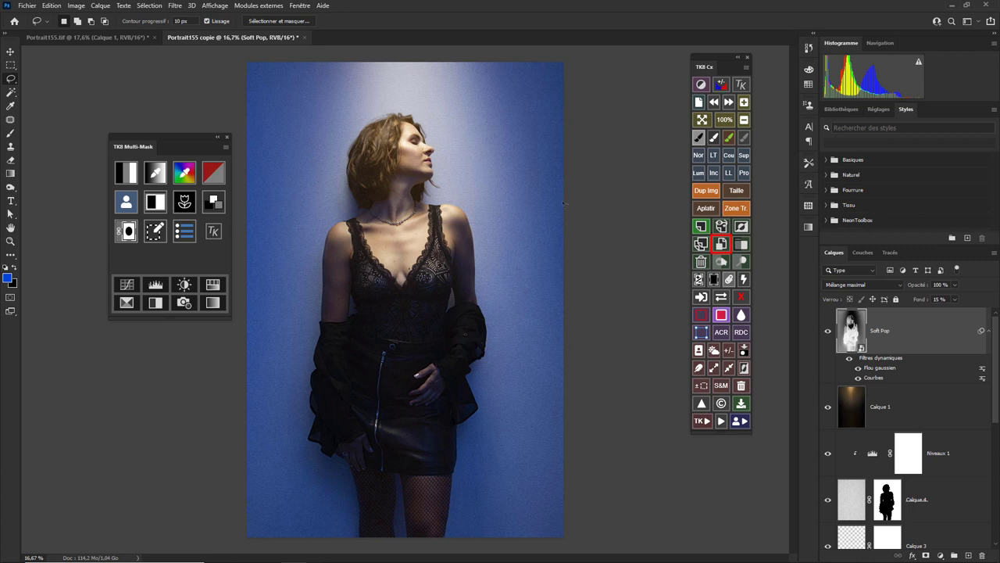
Dock the TK8 Multi-Mask panel next to TK8 Cx
mouse_move(690, 216)
left_mouse_down()
mouse_move(700, 214)
mouse_move(690, 213)
left_mouse_up()
left_click_drag(182, 139, 600, 101)
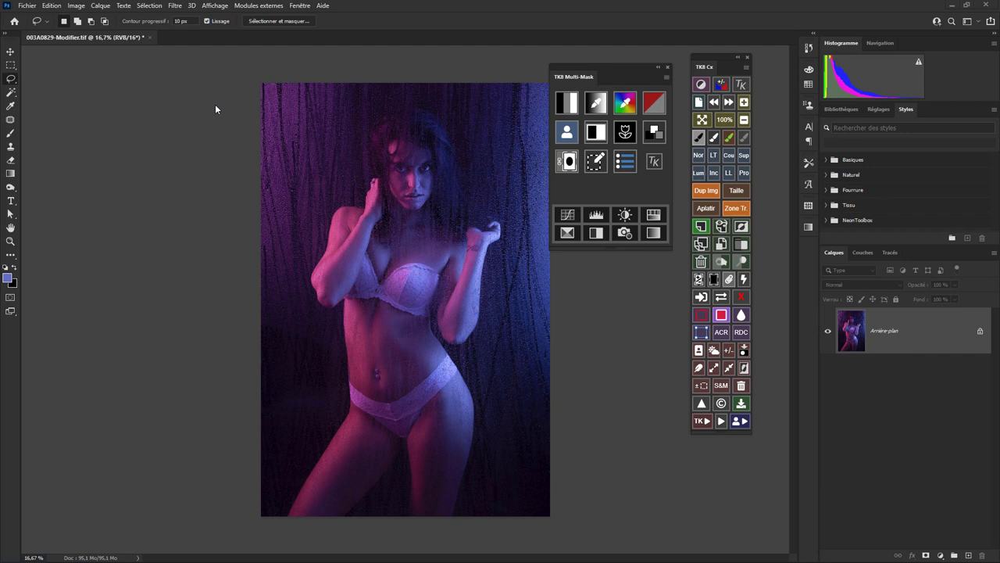
left_click(151, 5)
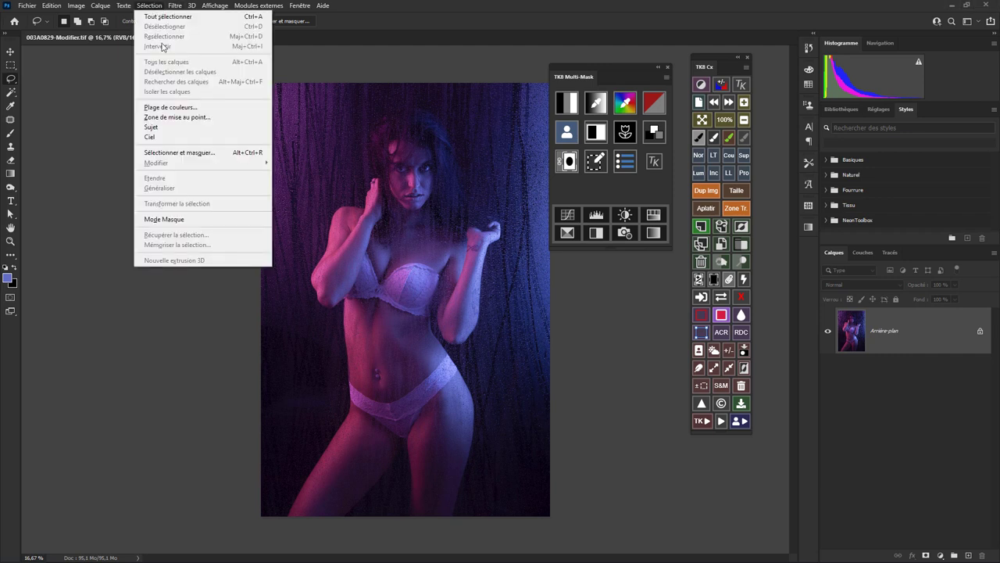
left_click(178, 108)
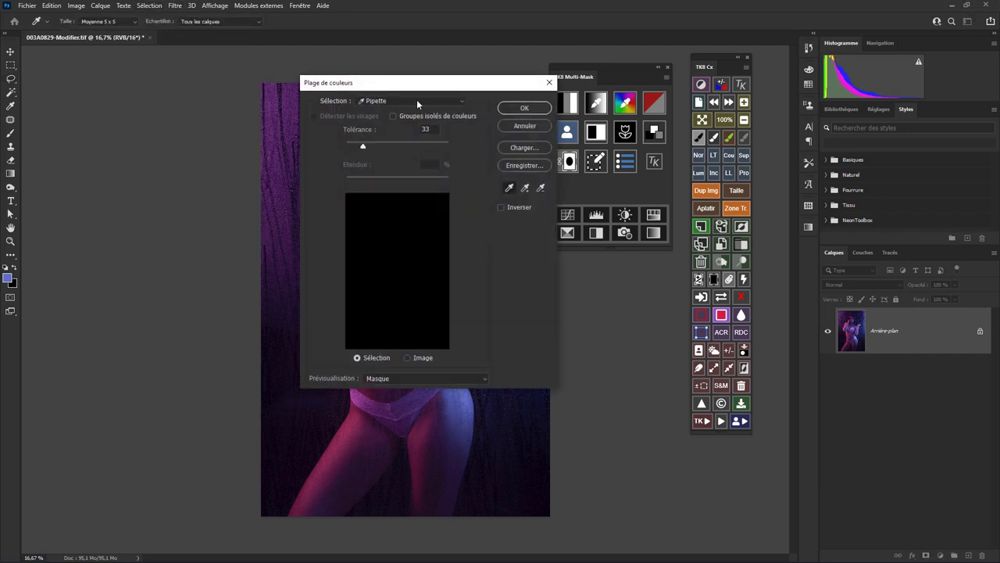
left_click(417, 101)
left_click(396, 210)
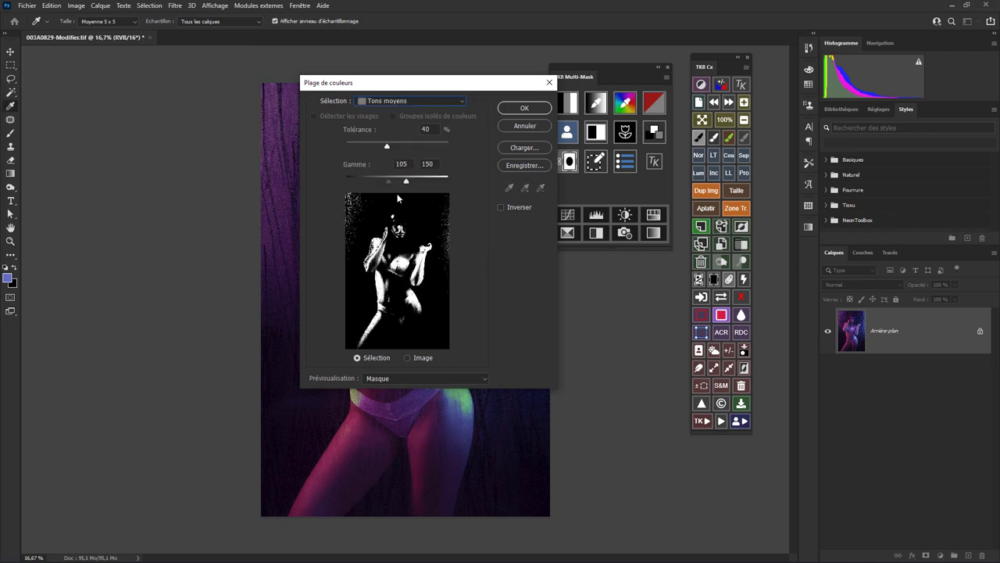
mouse_move(388, 145)
left_mouse_down()
mouse_move(400, 150)
mouse_move(387, 147)
left_mouse_up()
left_click(515, 129)
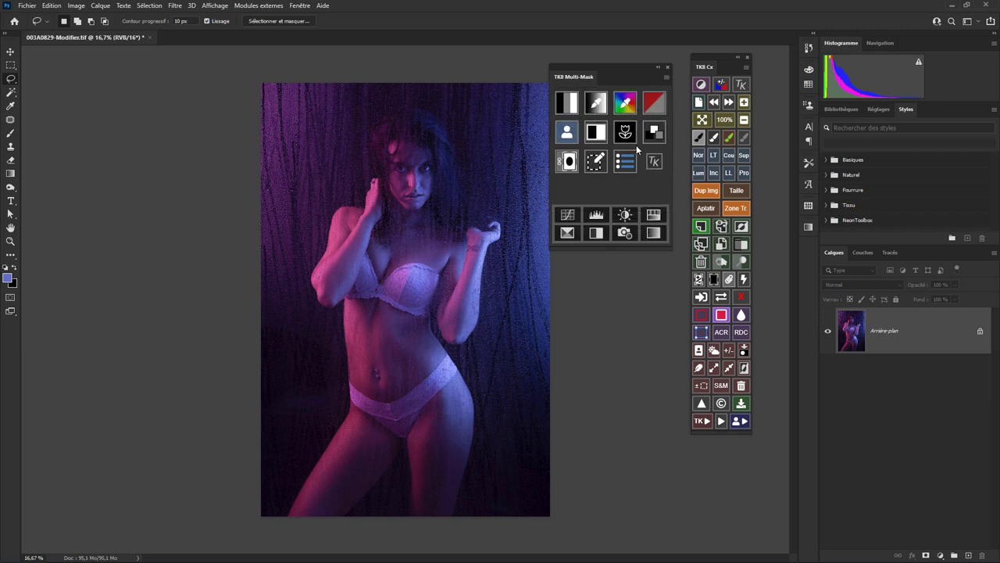
Build Multi-Mask luminosity masks, preview Clairs 3, then return to the Clairs 2 mask
left_click(635, 159)
left_click(564, 113)
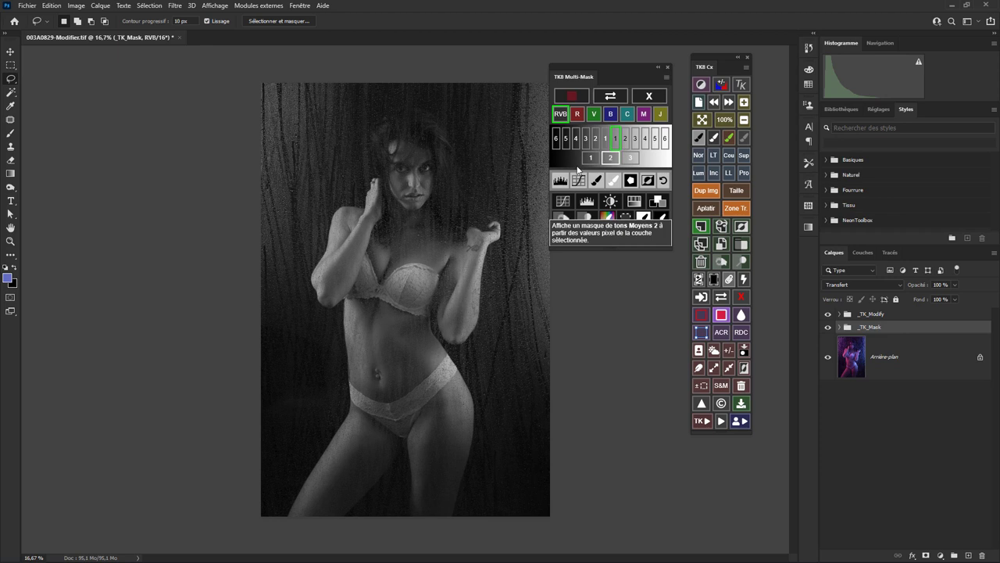
left_click(625, 141)
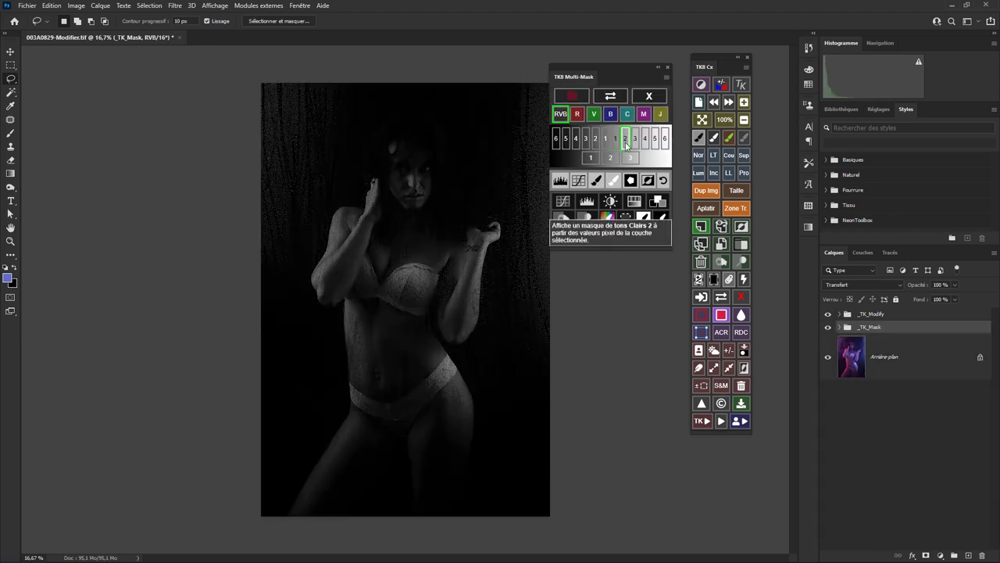
left_click(635, 142)
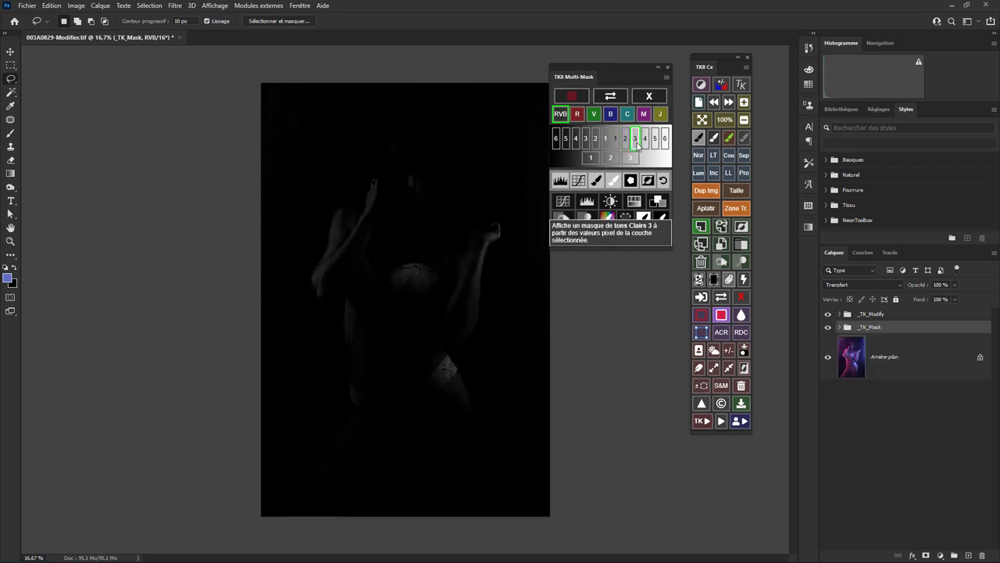
left_click(625, 140)
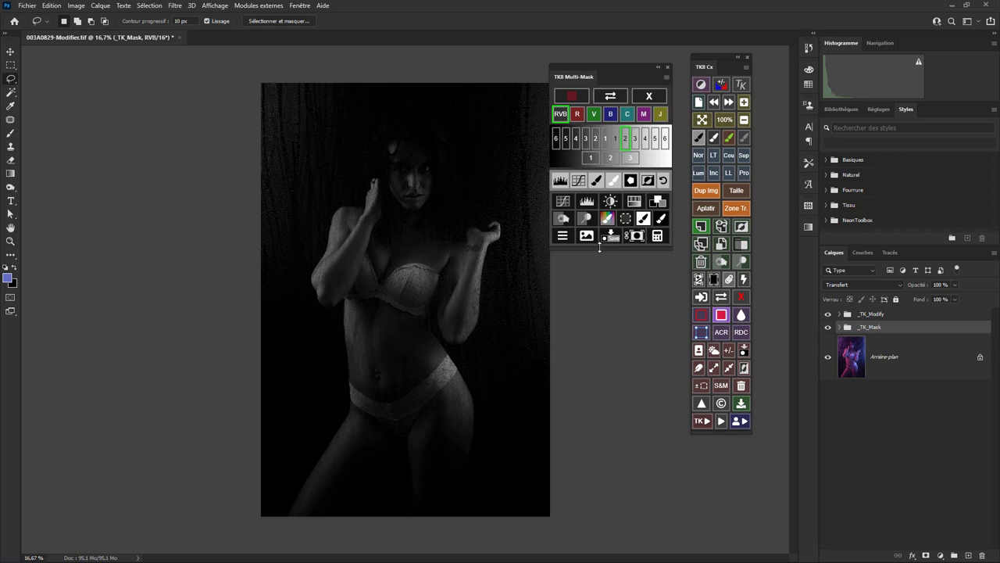
mouse_move(562, 202)
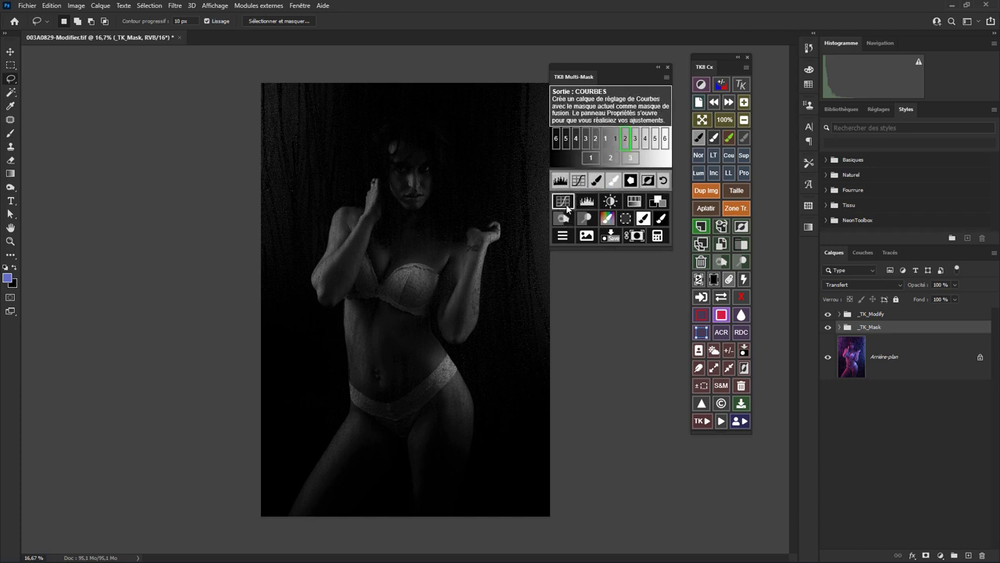
Add a masked Curves layer and raise its RVB point from input 192 to 243
left_click(565, 204)
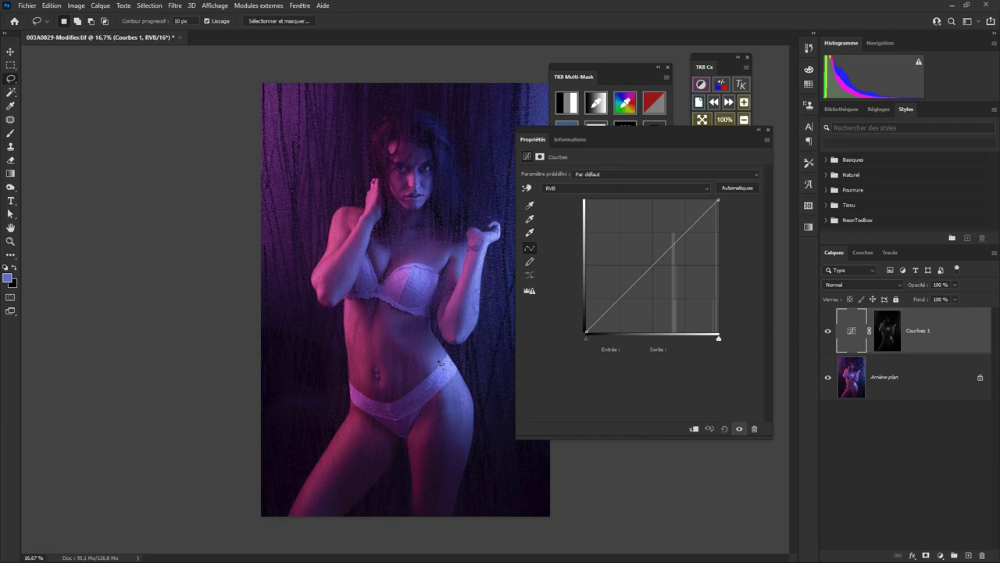
left_click(685, 233)
left_click_drag(685, 233, 679, 211)
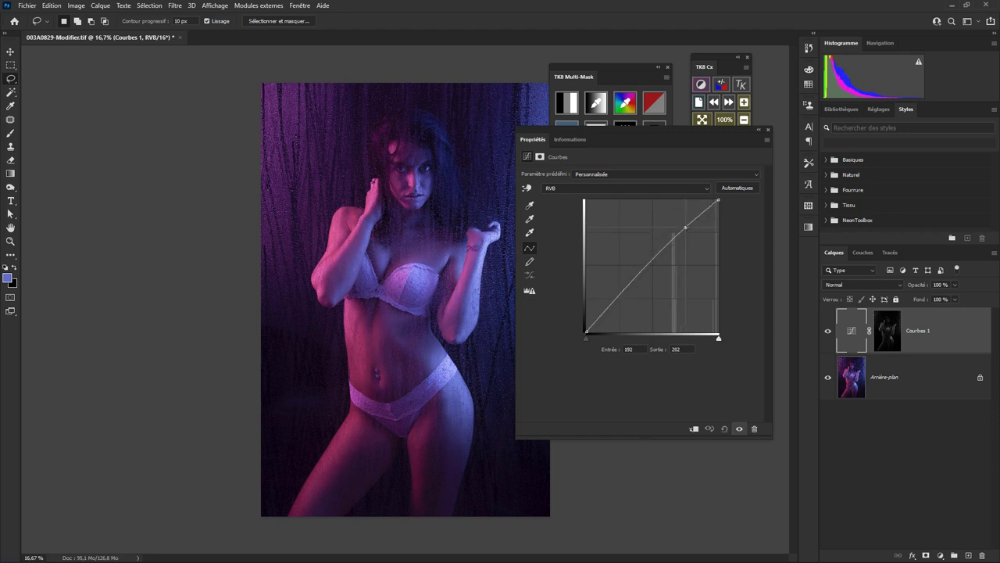
mouse_move(679, 207)
left_mouse_down()
mouse_move(687, 223)
mouse_move(685, 205)
left_mouse_up()
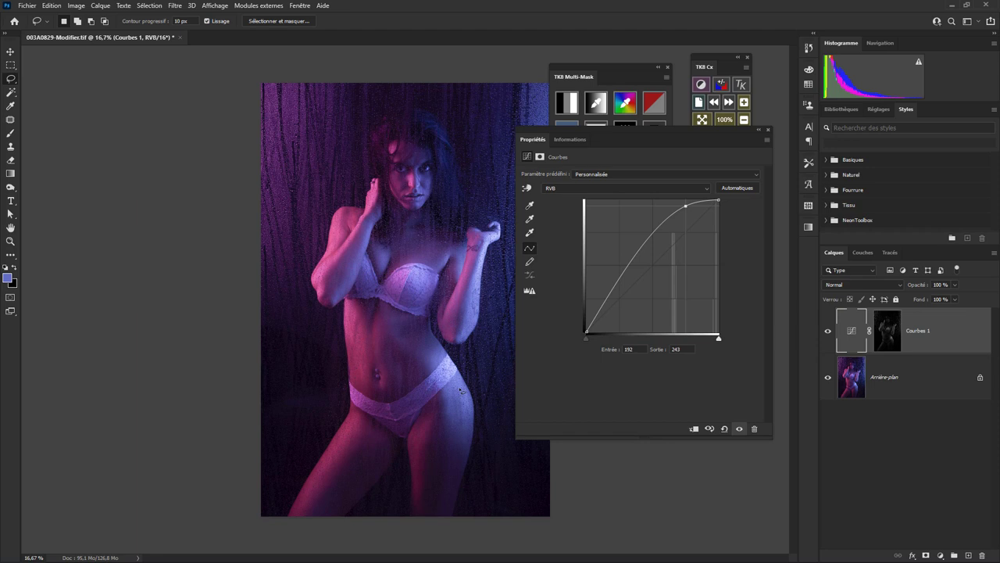
Close Properties and create a Multi-Mask colour mask from the sampled pink skin tone
left_click(768, 130)
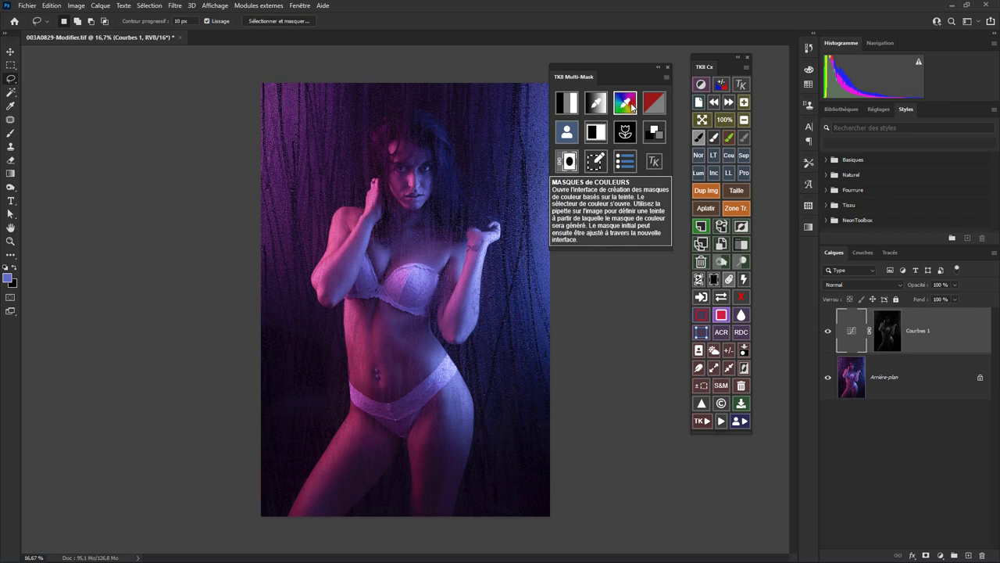
left_click(624, 106)
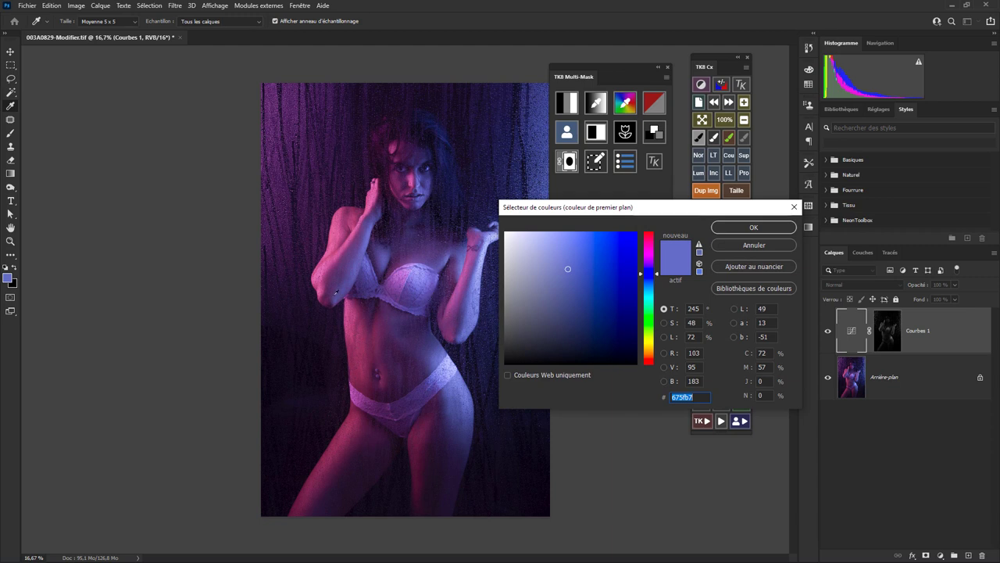
left_click(355, 315)
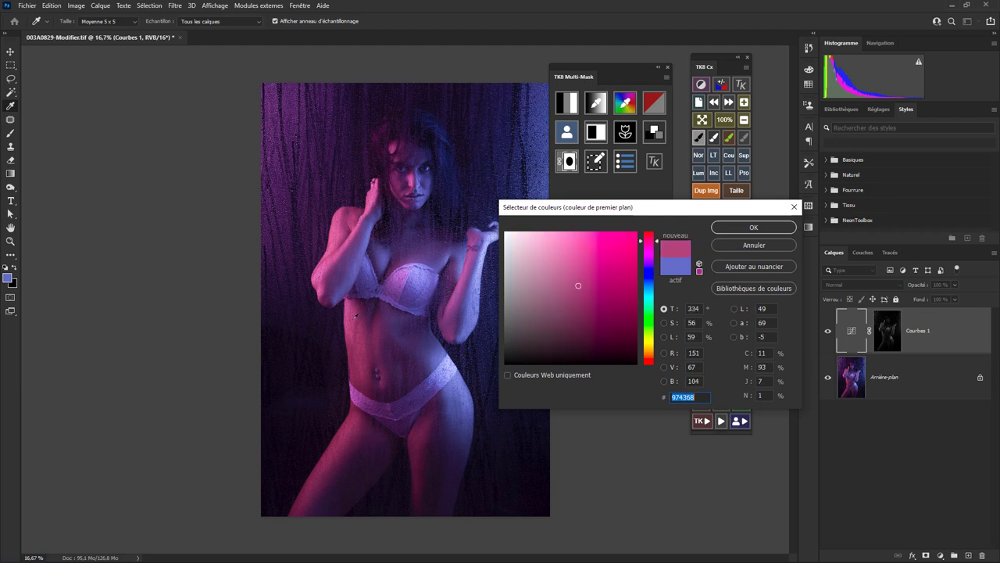
left_click(755, 227)
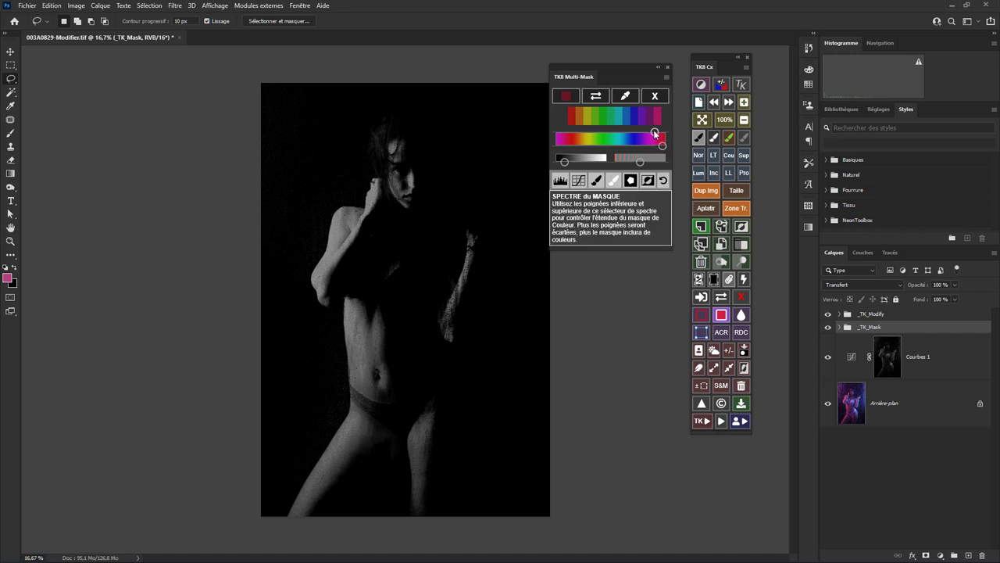
Narrow the pink mask's hue range, brighten its luminosity, and widen its transition to include more skin
left_click_drag(655, 133, 652, 134)
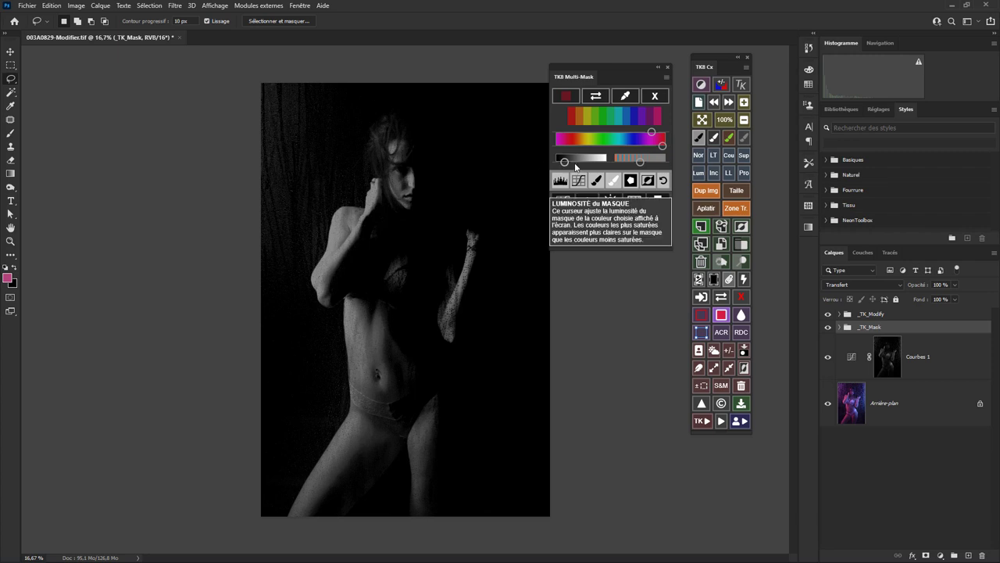
mouse_move(583, 162)
left_mouse_down()
mouse_move(574, 162)
mouse_move(593, 163)
left_mouse_up()
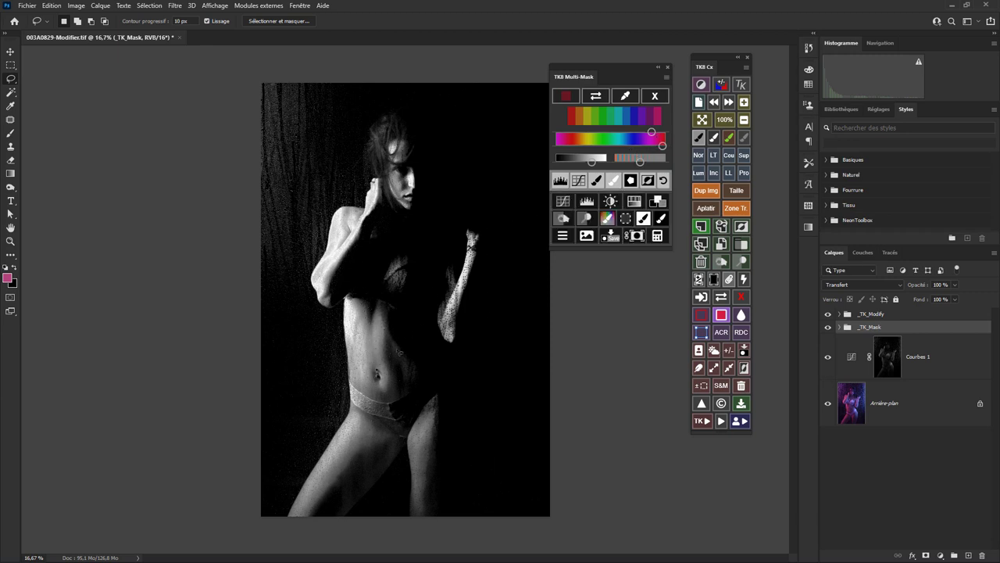
left_click_drag(640, 161, 615, 163)
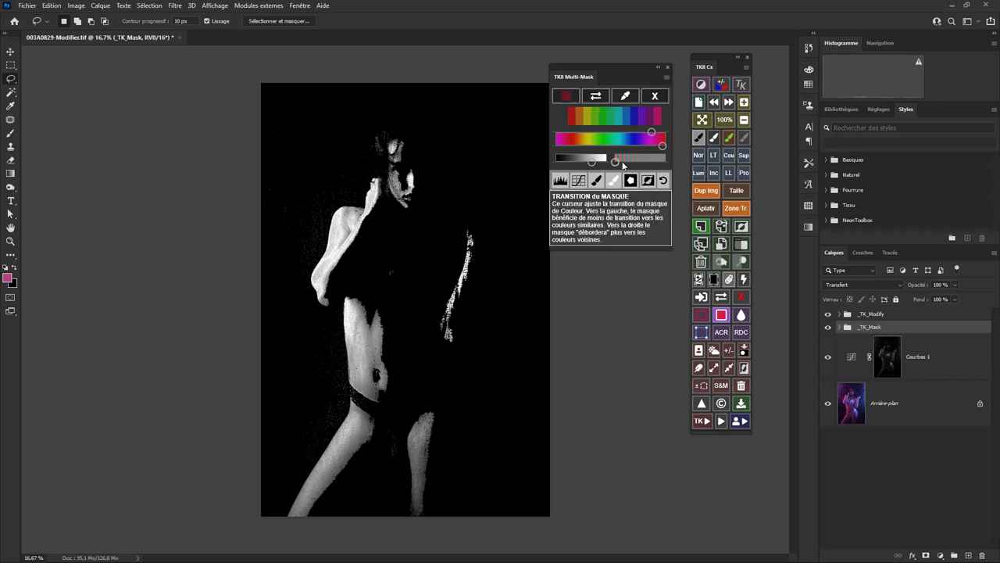
left_click_drag(615, 162, 636, 167)
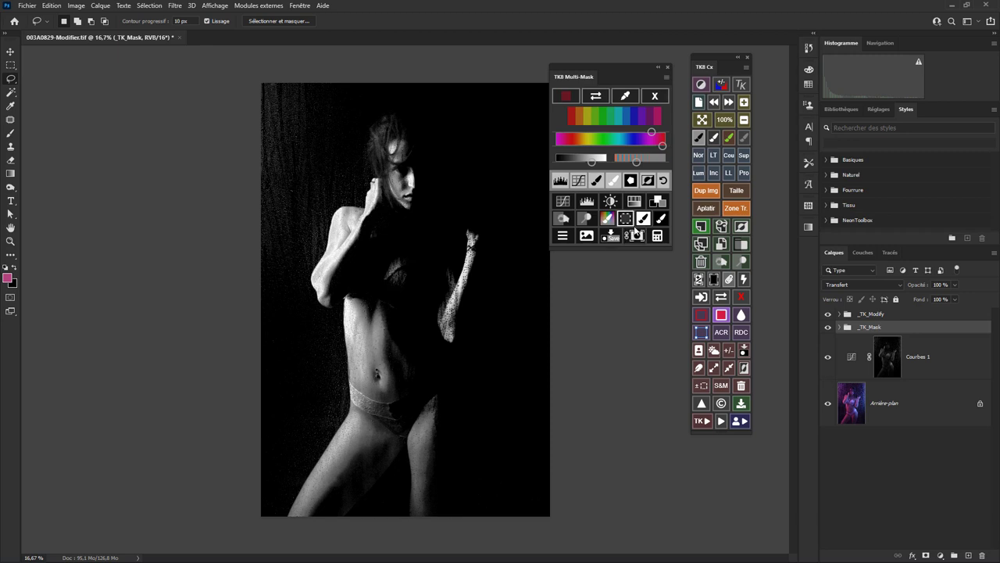
Add a Brightness/Contrast layer masked by the skin colour mask with Luminosité set to 26
left_click(613, 202)
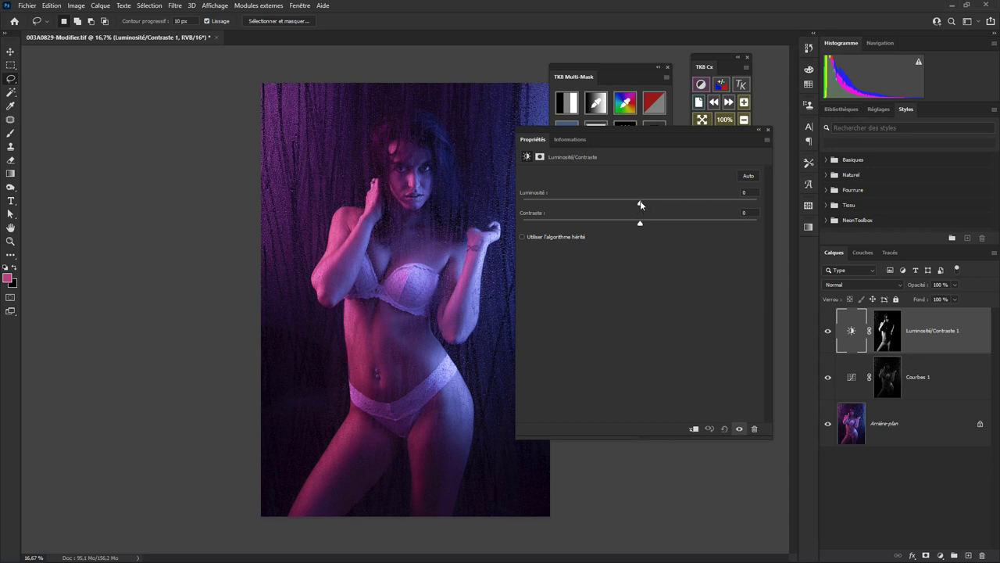
left_click_drag(640, 204, 685, 204)
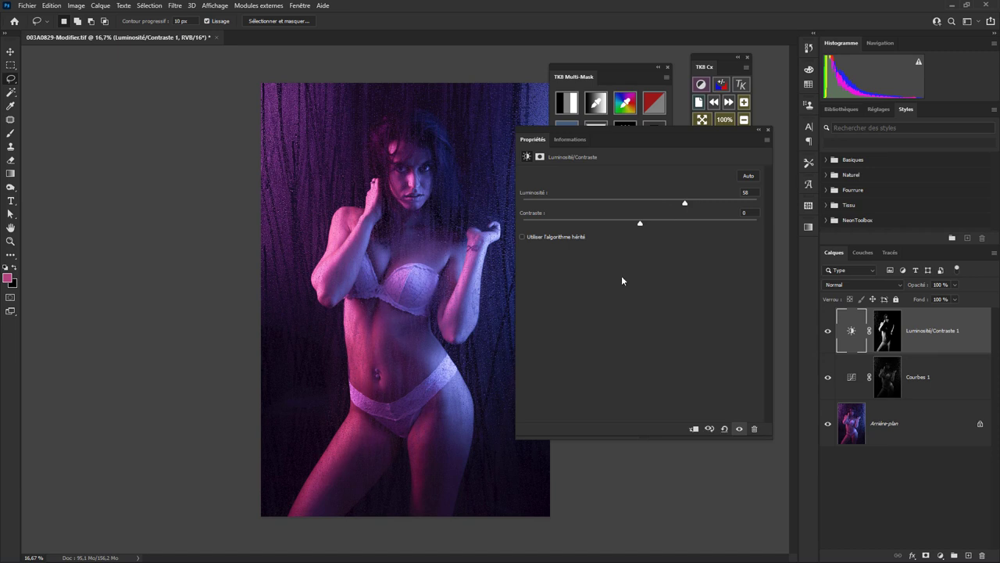
mouse_move(684, 203)
left_mouse_down()
mouse_move(641, 204)
mouse_move(699, 208)
left_mouse_up()
left_click(769, 129)
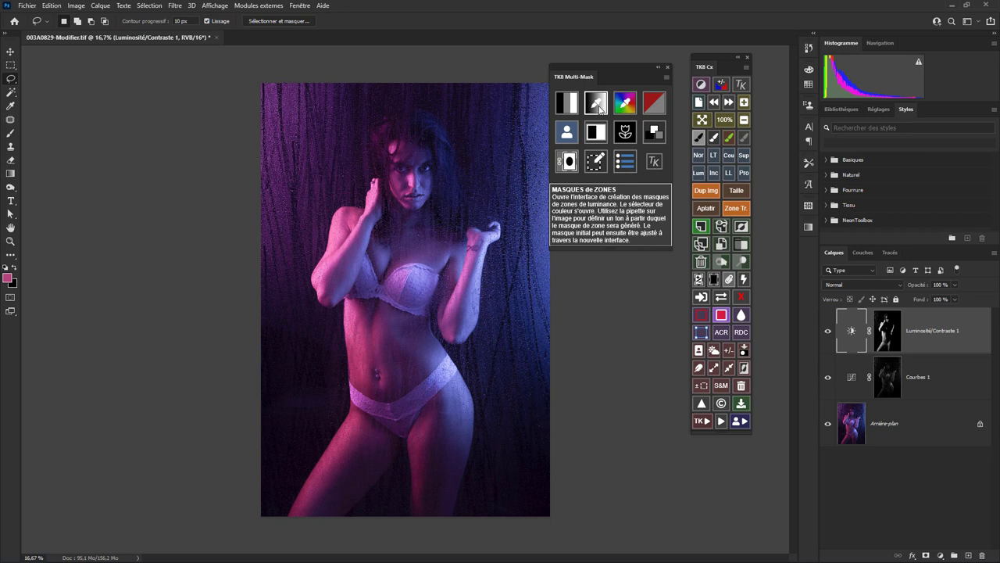
Show the predefined RVB luminosity masks and preview the Sombres 6 dark-tones mask
left_click(625, 161)
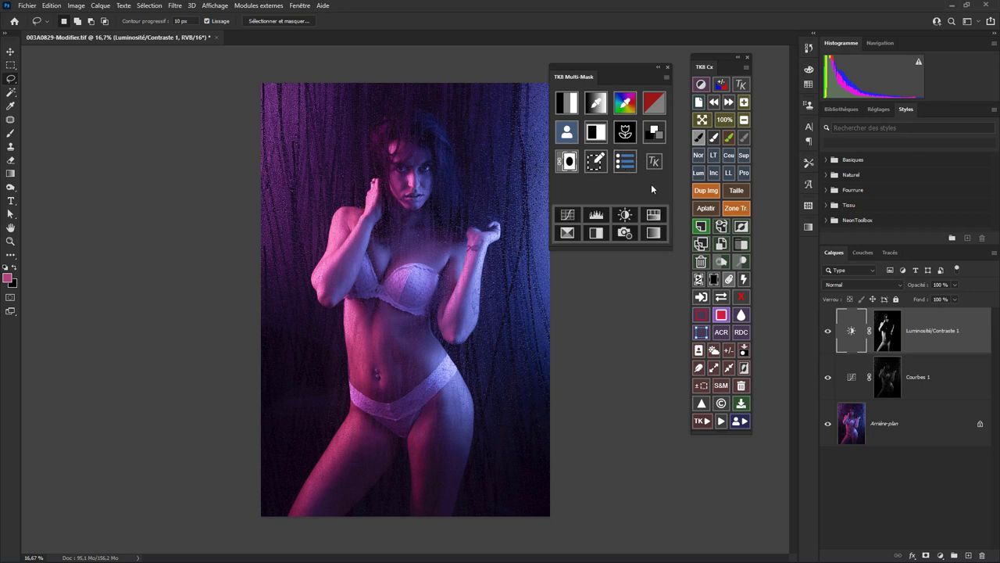
left_click(568, 111)
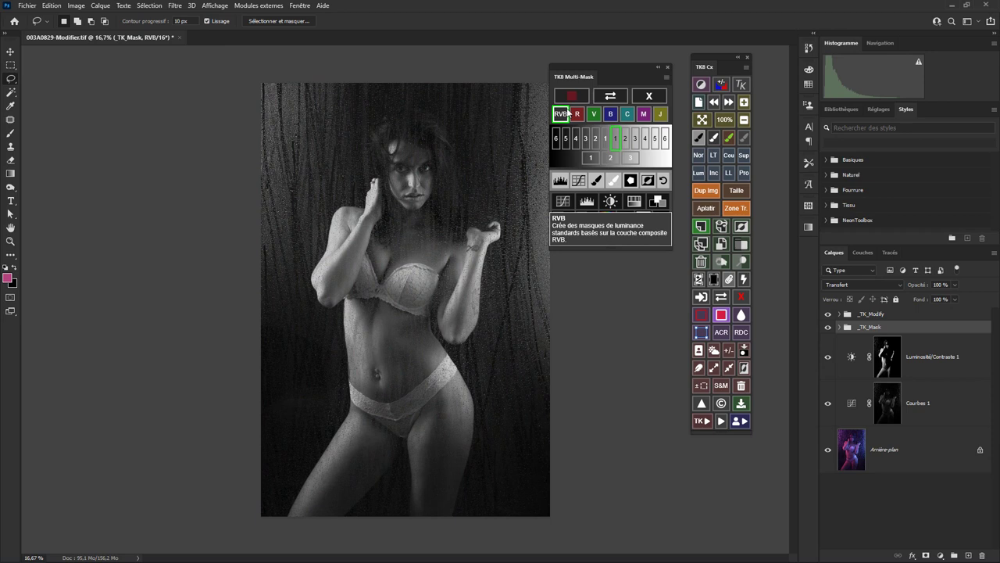
left_click(659, 236)
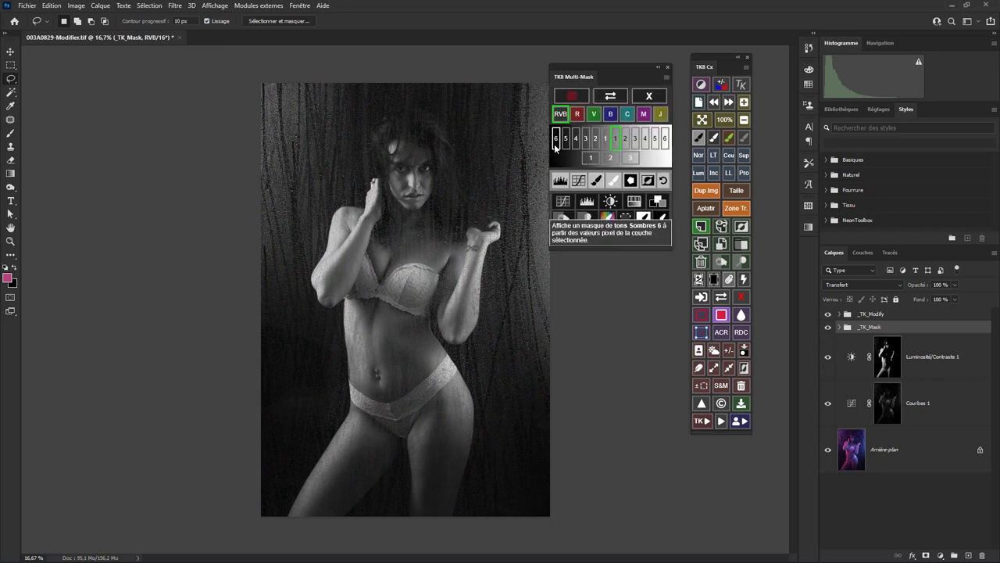
left_click(555, 145)
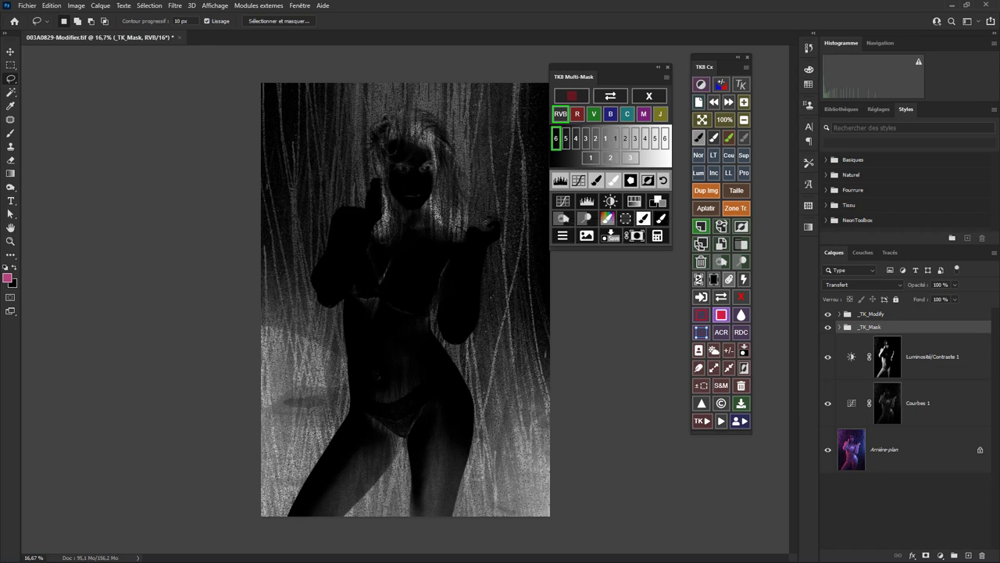
Add Clairs 3 to Sombres 6 in Mask Calculations, finalise, and return to the colour photo
left_click(656, 238)
left_click(574, 218)
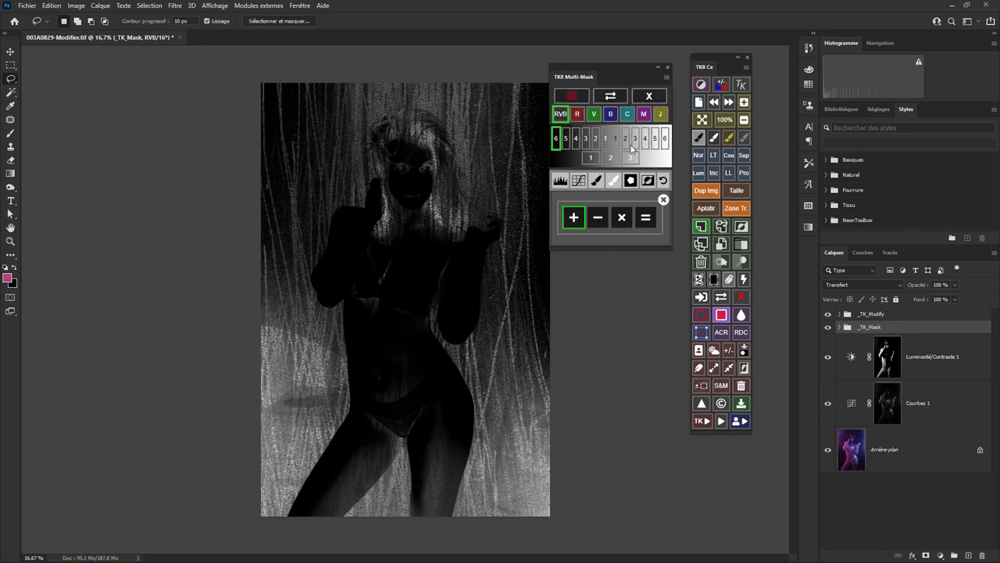
left_click(634, 144)
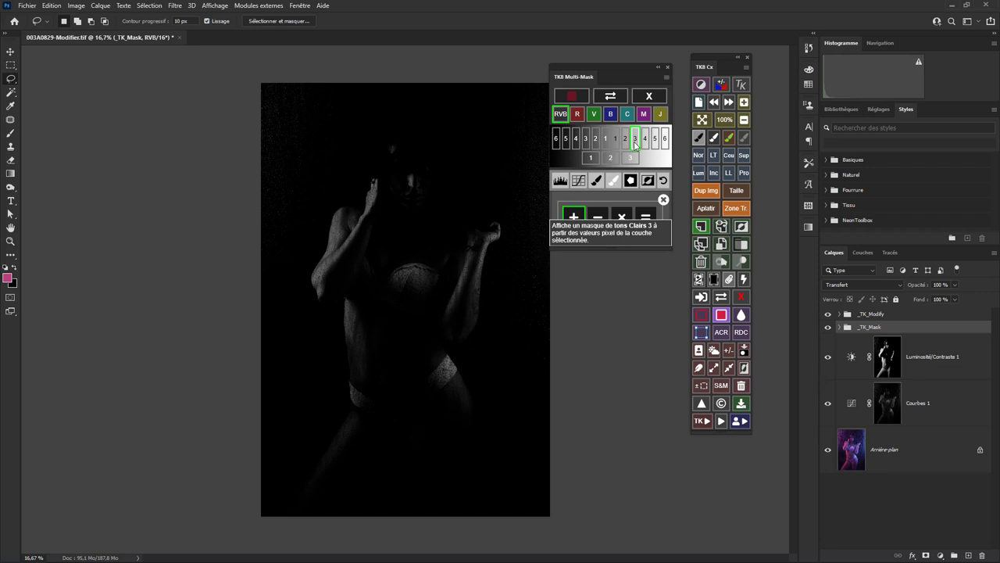
left_click(647, 222)
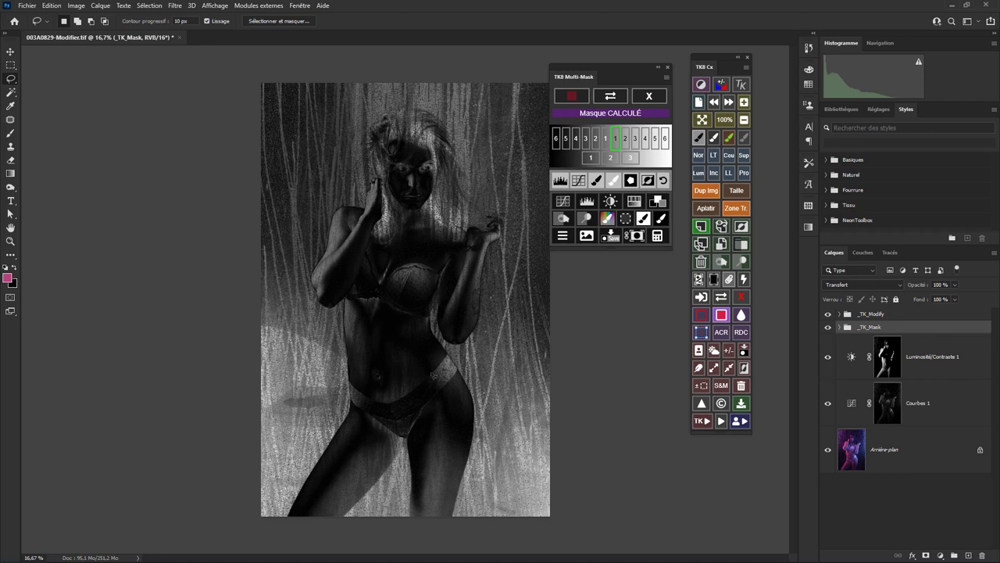
left_click(649, 97)
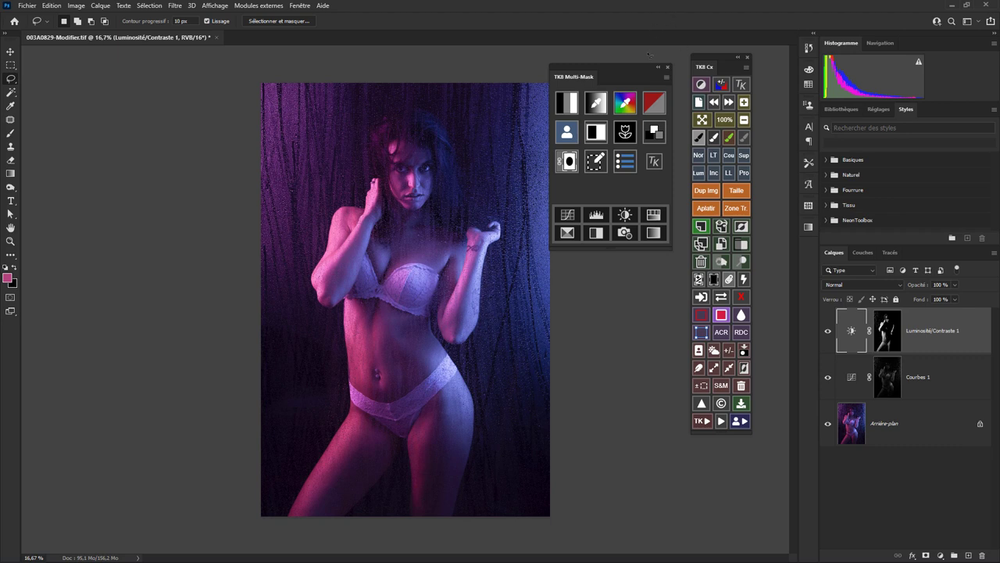
left_click_drag(645, 67, 655, 58)
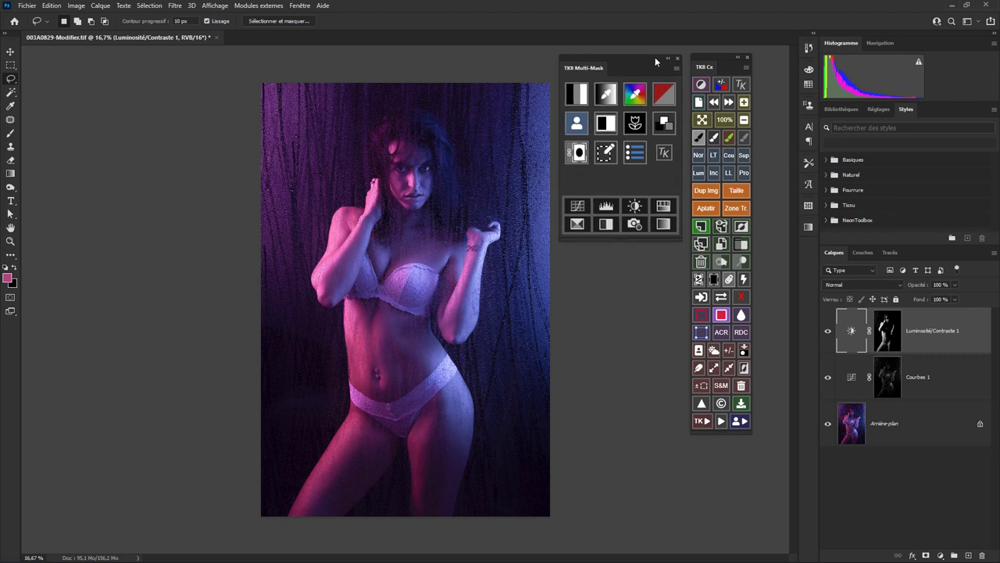